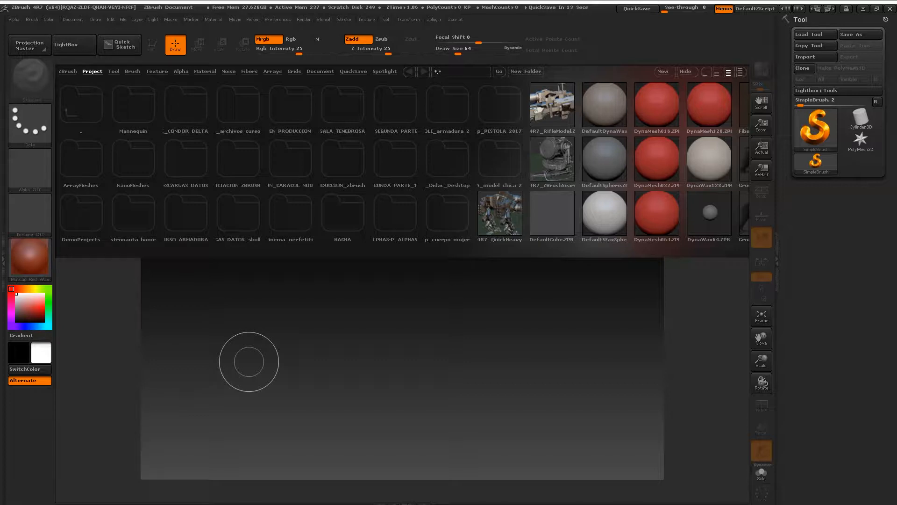
Browse the LightBox project files and the Tool, Brush, Texture, Alpha, Material, Fibers and QuickSave categories, ending on the projects
{"action": "left_click_drag", "start_coordinate": [468, 161], "coordinate": [148, 161]}
{"action": "left_click", "coordinate": [113, 71]}
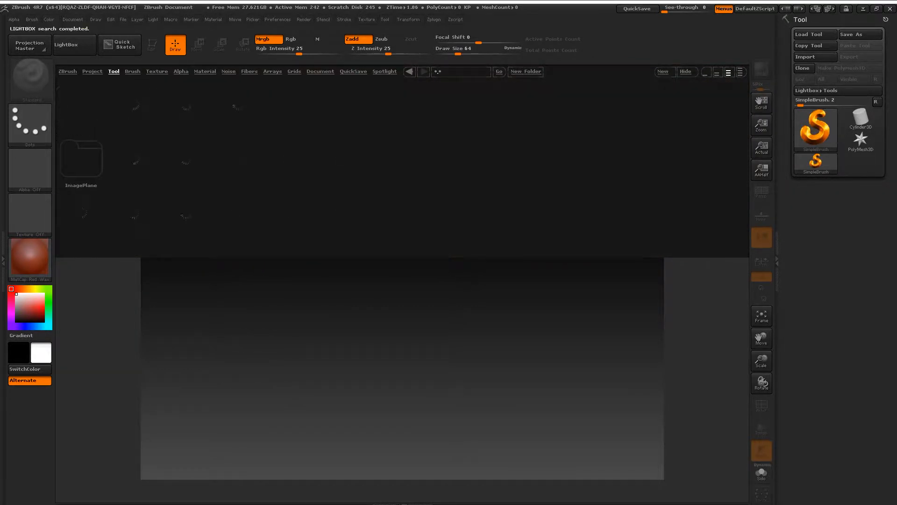
{"action": "left_click", "coordinate": [132, 71]}
{"action": "left_click", "coordinate": [156, 71]}
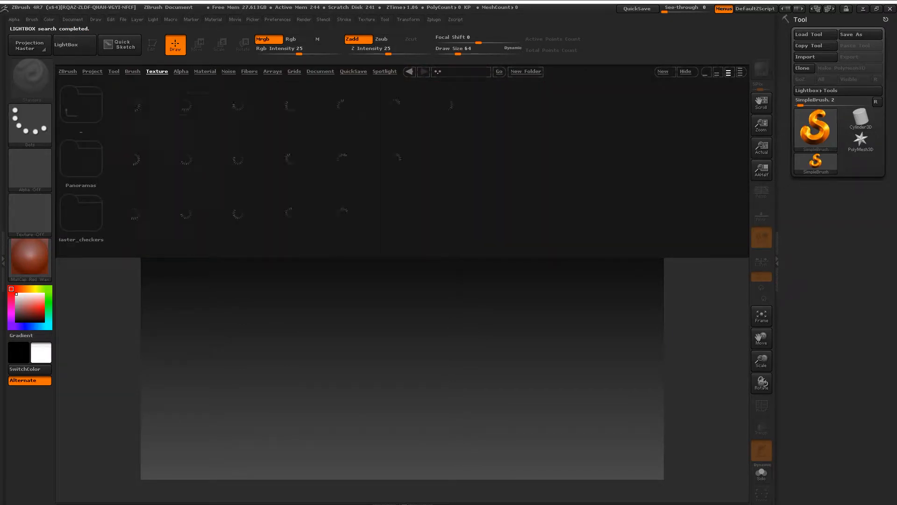
{"action": "left_click", "coordinate": [180, 71]}
{"action": "left_click", "coordinate": [205, 71]}
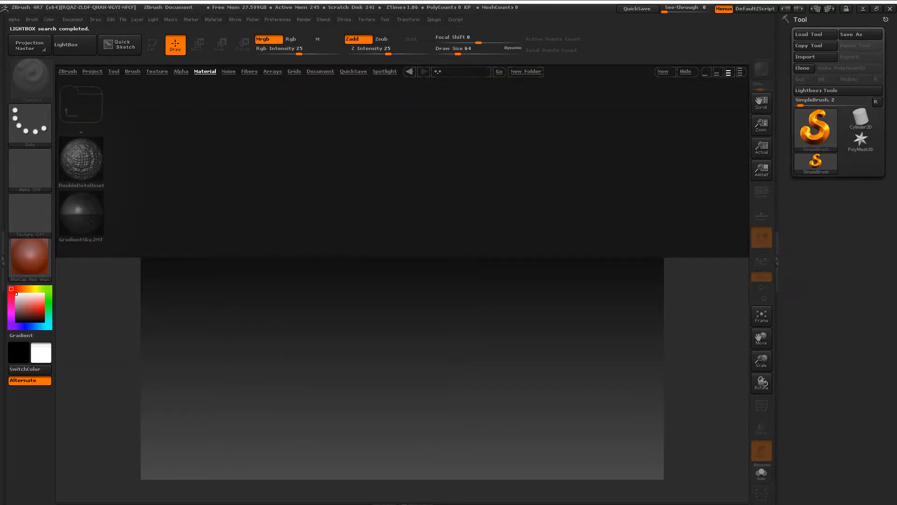
{"action": "left_click", "coordinate": [249, 71]}
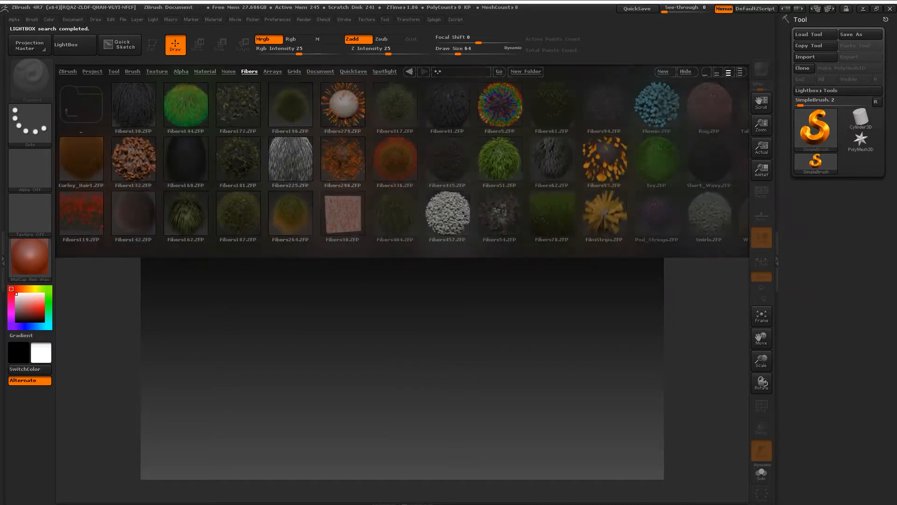
{"action": "left_click", "coordinate": [92, 71]}
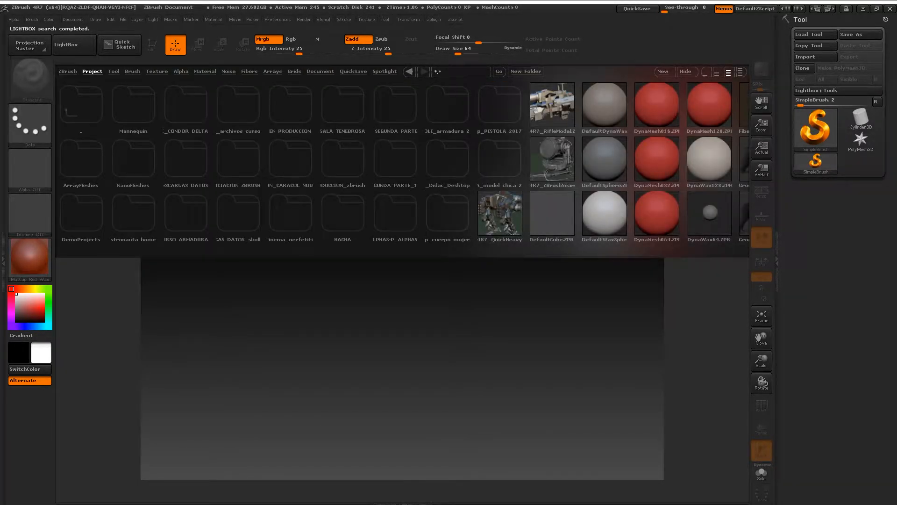
{"action": "left_click_drag", "start_coordinate": [500, 159], "coordinate": [162, 158]}
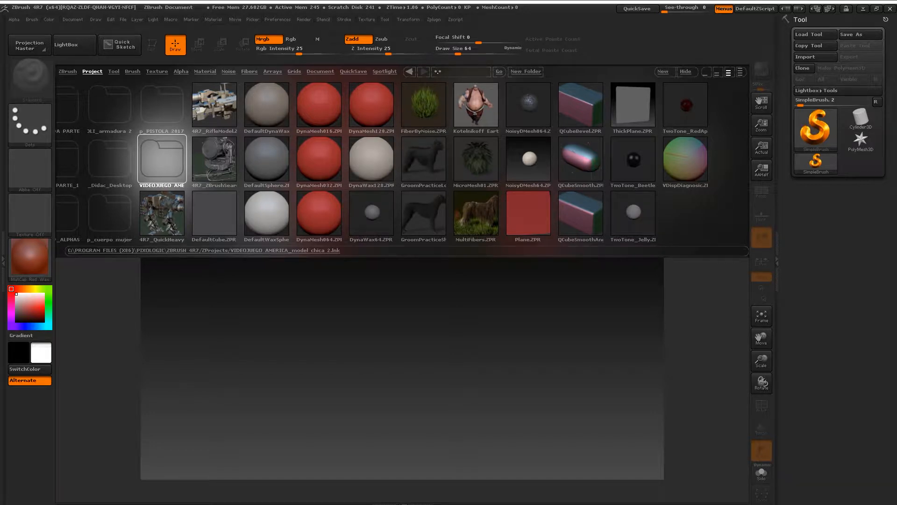
{"action": "left_click", "coordinate": [353, 71]}
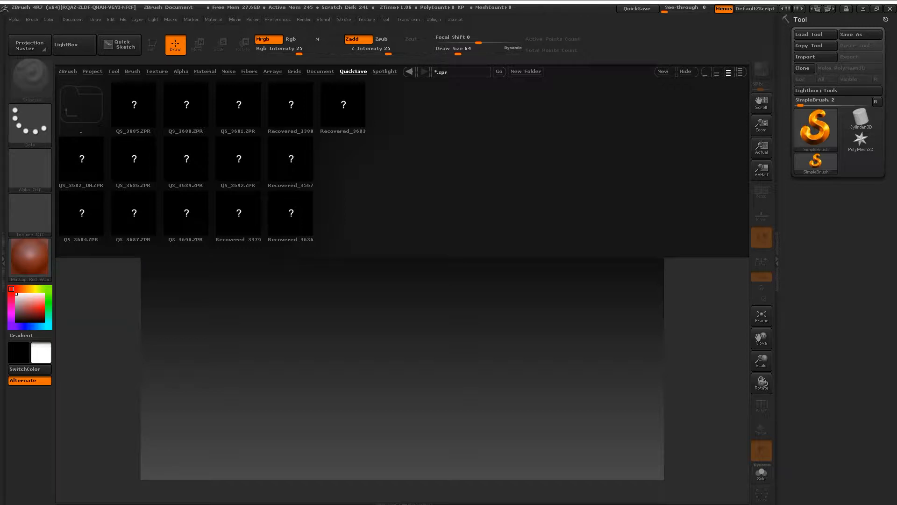
{"action": "left_click", "coordinate": [92, 71]}
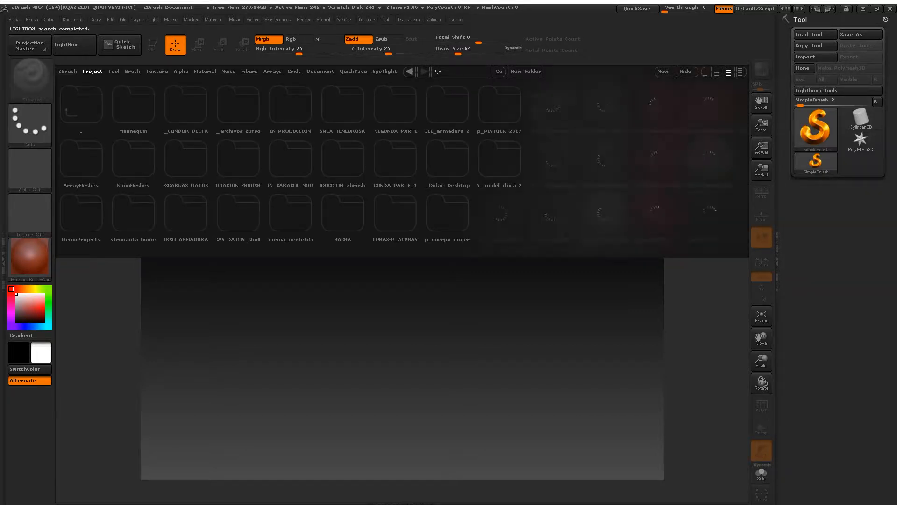
Load the DynaMesh032 sphere project and turn off perspective distortion
{"action": "double_click", "coordinate": [500, 196]}
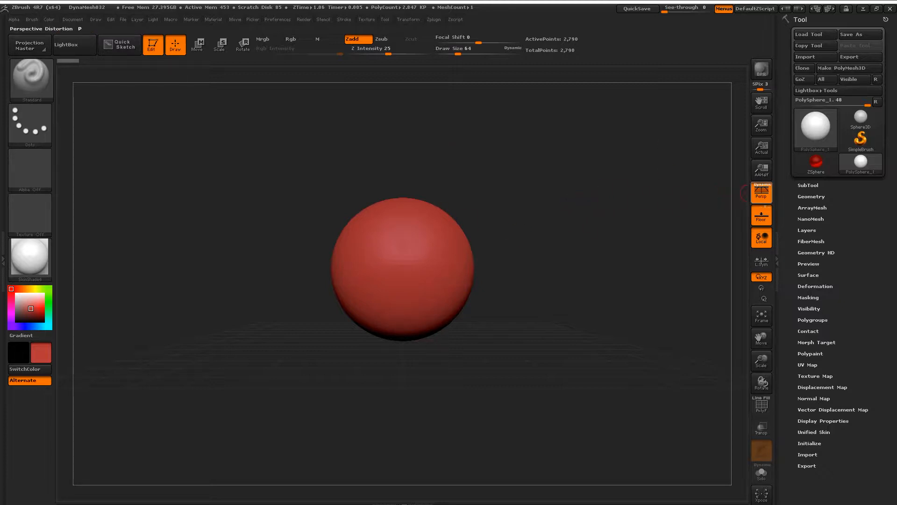
{"action": "left_click", "coordinate": [761, 192]}
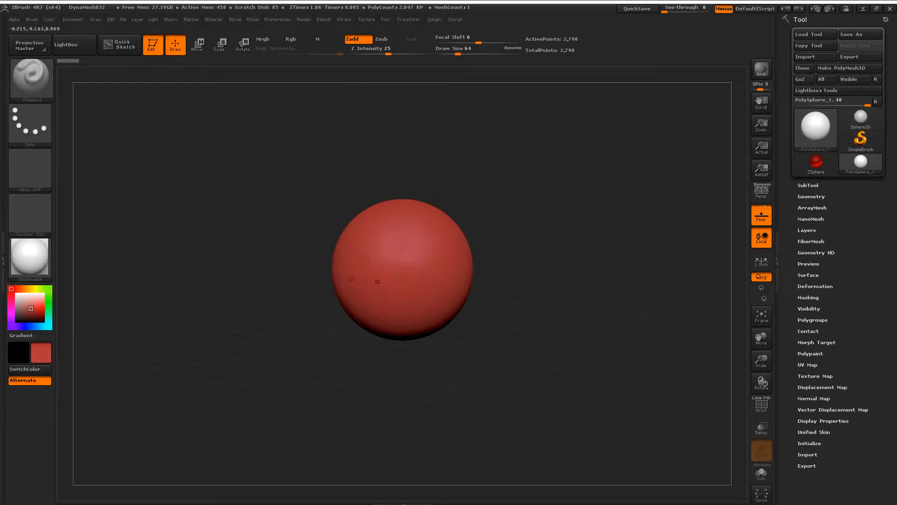
{"action": "key", "text": "p"}
{"action": "key", "text": "p"}
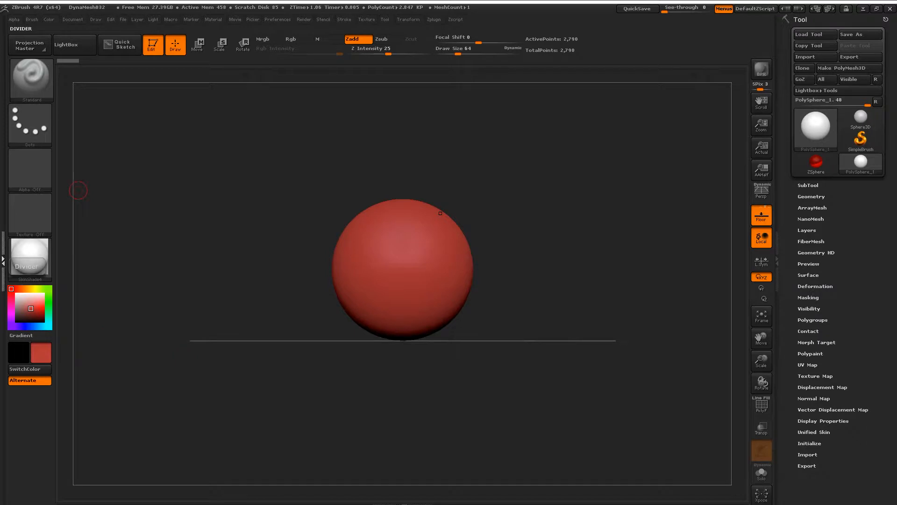
Check the collapsed side tray holding the Material palette, and dock the File palette above the Tool palette
{"action": "left_click", "coordinate": [3, 260]}
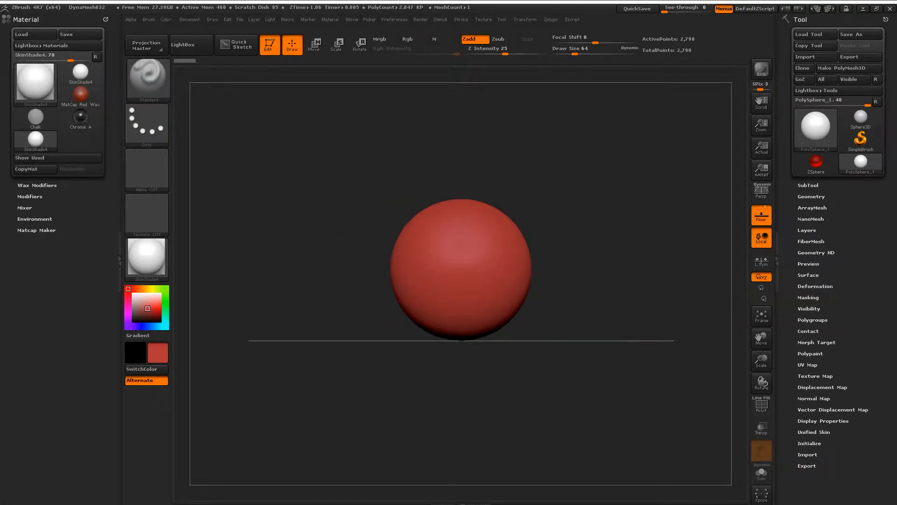
{"action": "left_click", "coordinate": [120, 189]}
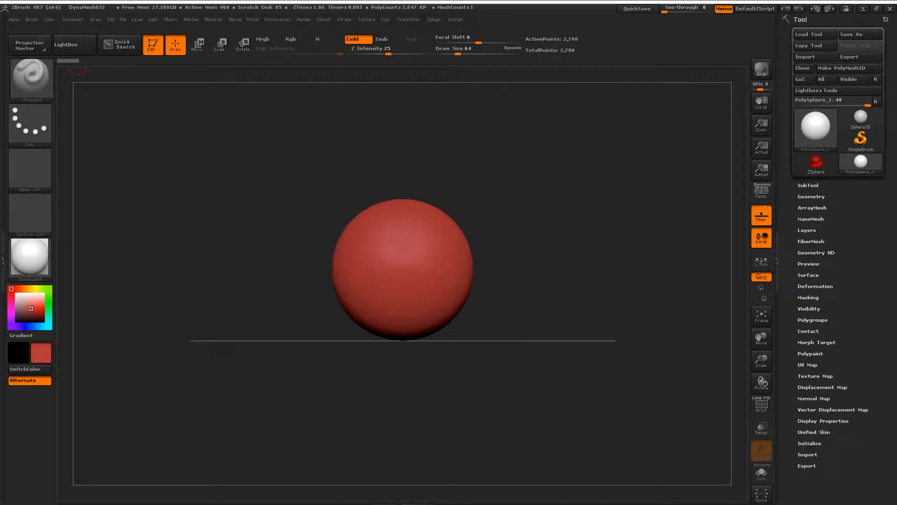
{"action": "left_click", "coordinate": [123, 20]}
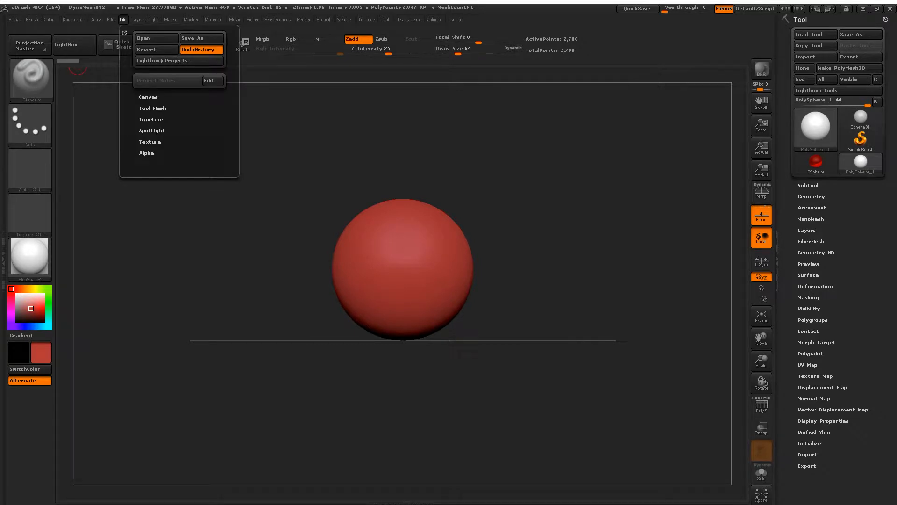
{"action": "left_click_drag", "start_coordinate": [125, 33], "coordinate": [4, 118]}
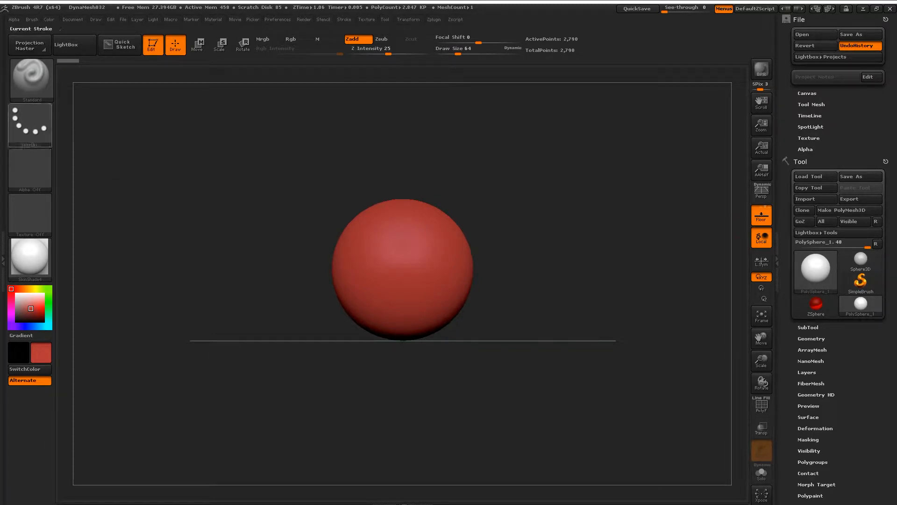
Expand the tray holding the Material palette, try to dock the Document palette there, and collapse the tray
{"action": "left_click", "coordinate": [4, 259]}
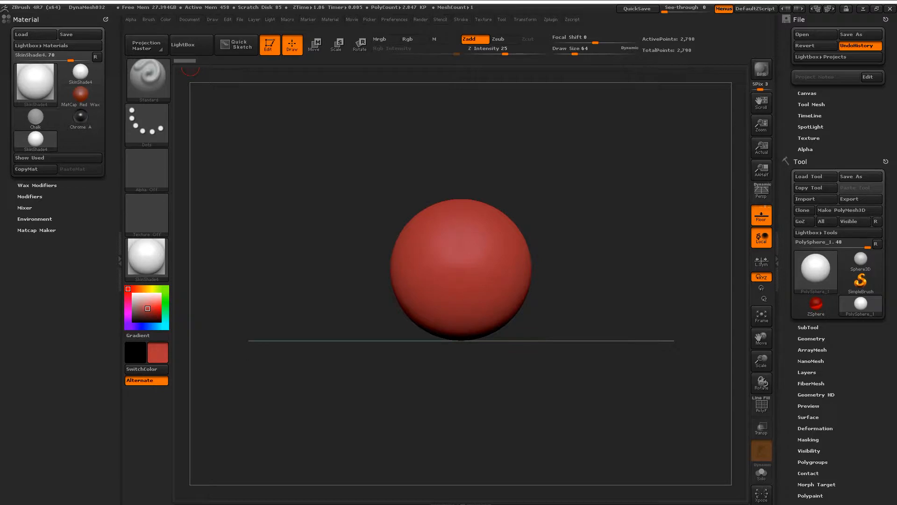
{"action": "left_click", "coordinate": [189, 19]}
{"action": "left_click_drag", "start_coordinate": [184, 32], "coordinate": [65, 19]}
{"action": "left_click", "coordinate": [120, 61]}
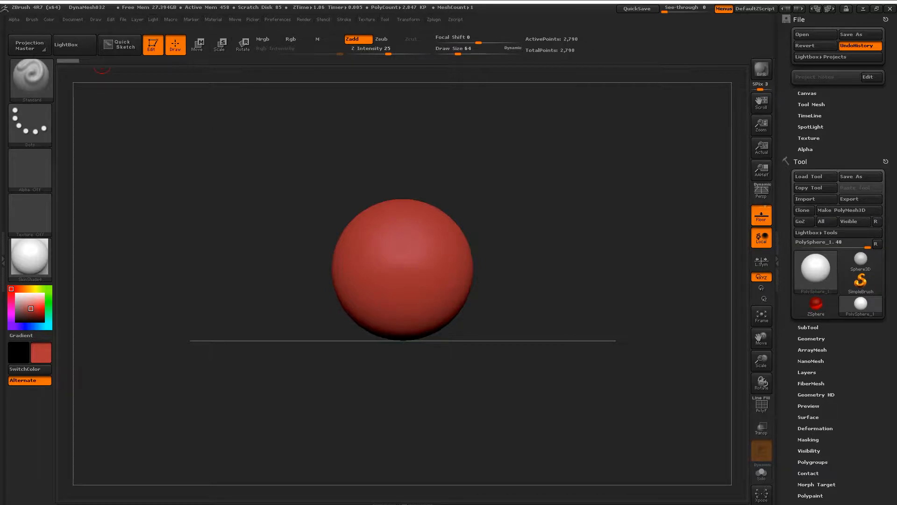
Review the Projection Master options without dropping the model, and browse the LightBox projects before hiding LightBox
{"action": "left_click_drag", "start_coordinate": [247, 186], "coordinate": [262, 185]}
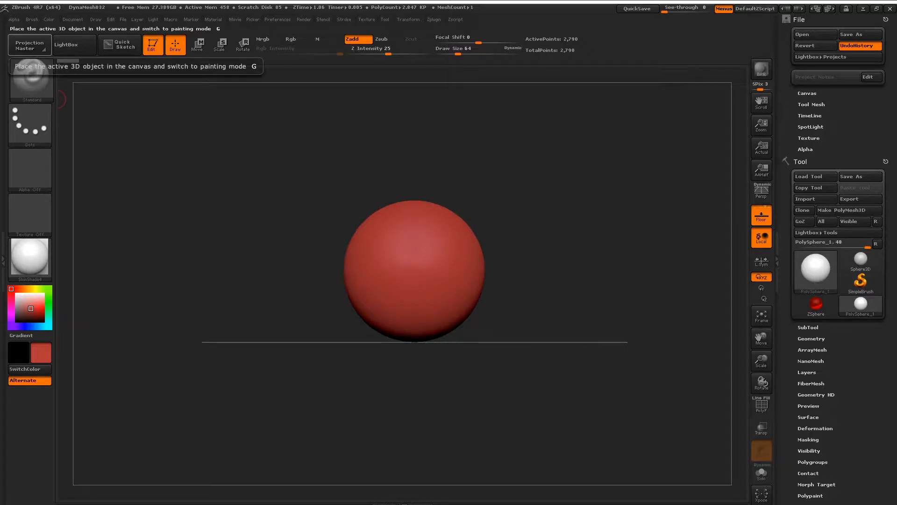
{"action": "left_click", "coordinate": [30, 45]}
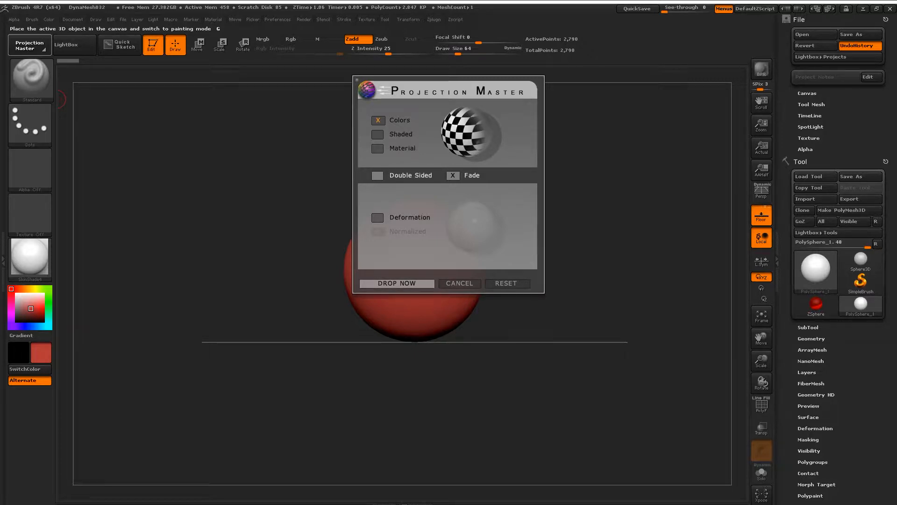
{"action": "left_click", "coordinate": [460, 283]}
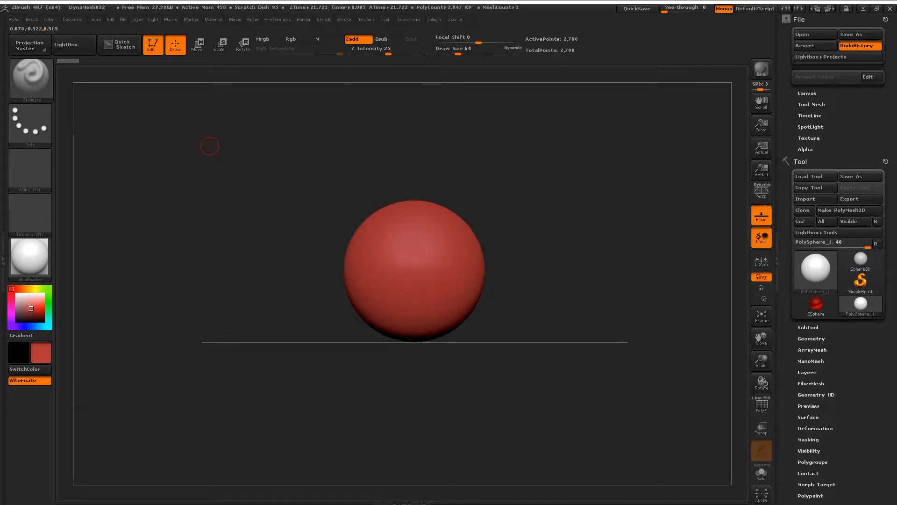
{"action": "left_click", "coordinate": [70, 44]}
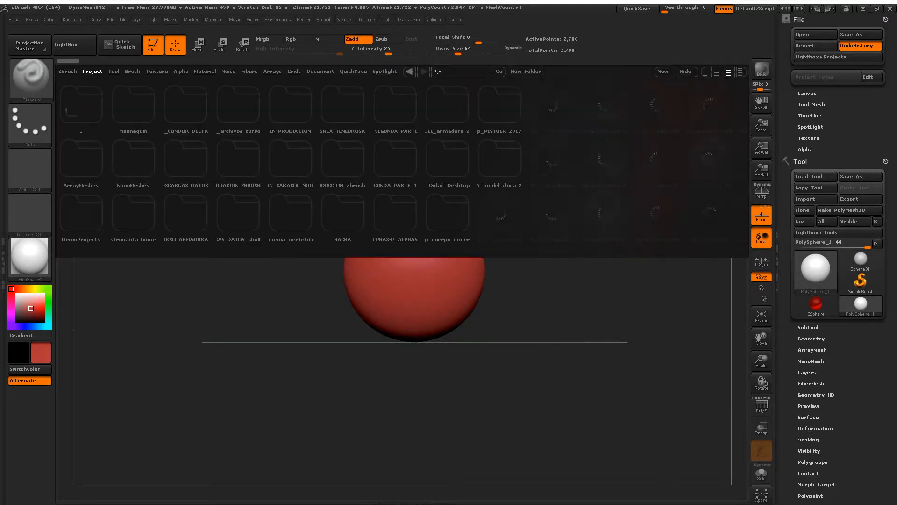
{"action": "left_click_drag", "start_coordinate": [500, 105], "coordinate": [83, 105]}
{"action": "left_click_drag", "start_coordinate": [553, 160], "coordinate": [501, 160]}
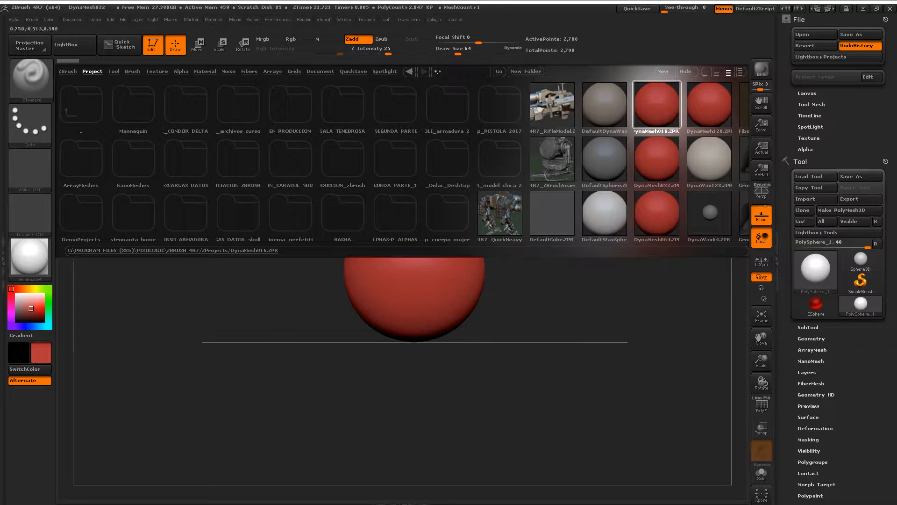
{"action": "key", "text": "comma"}
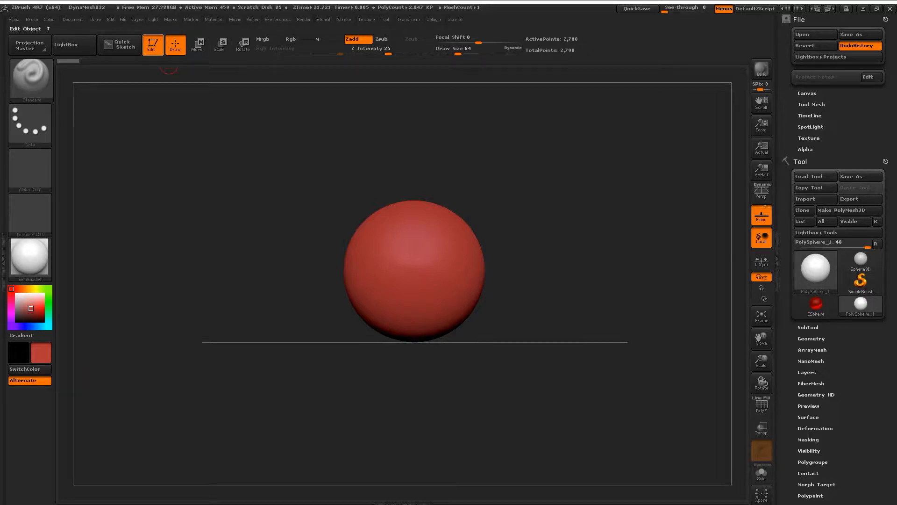
Sculpt a curved, raised stroke mirrored on both sides of the sphere's front with the Standard brush
{"action": "left_click_drag", "start_coordinate": [280, 141], "coordinate": [304, 164]}
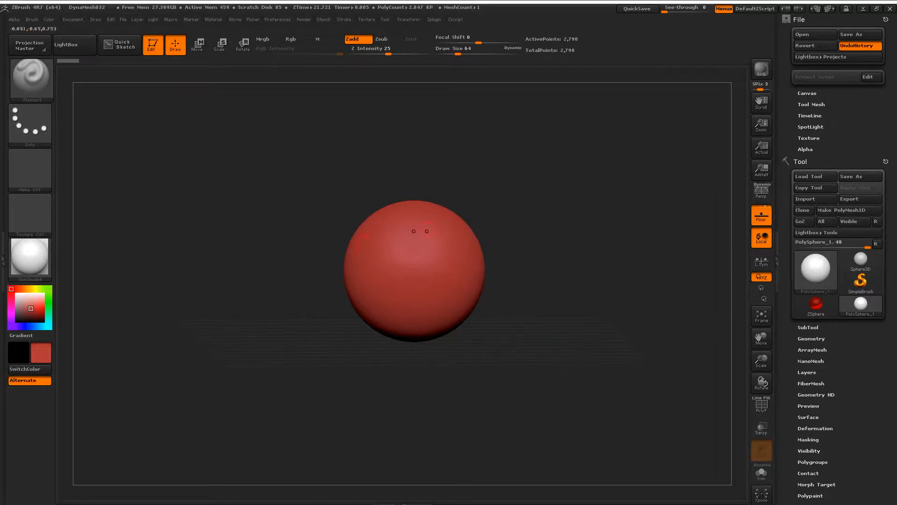
{"action": "mouse_move", "coordinate": [443, 242]}
{"action": "left_mouse_down"}
{"action": "mouse_move", "coordinate": [463, 270]}
{"action": "mouse_move", "coordinate": [456, 302]}
{"action": "left_mouse_up"}
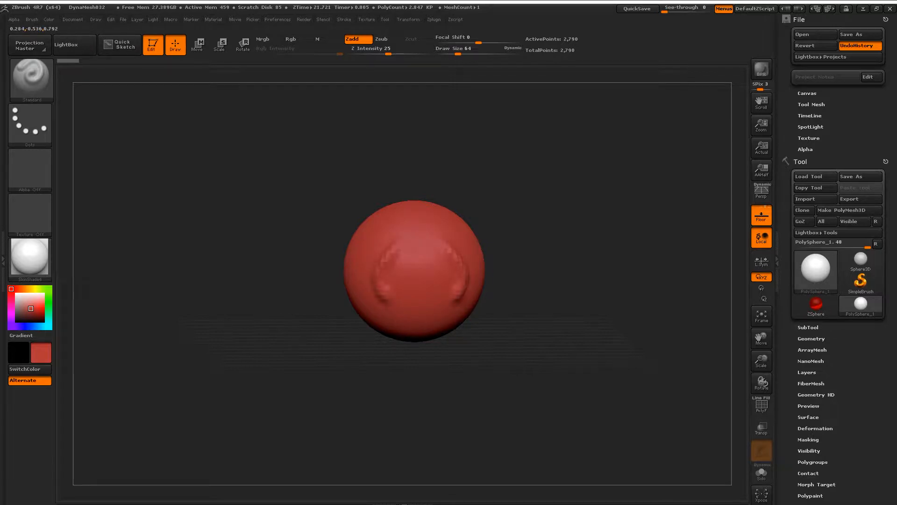
{"action": "left_click_drag", "start_coordinate": [514, 309], "coordinate": [521, 315]}
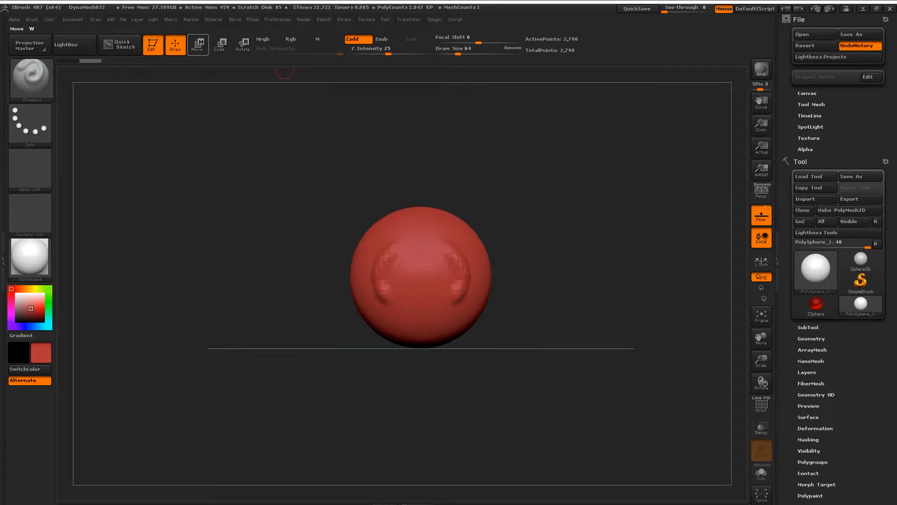
In Move mode, draw a horizontal transpose line about 1.58 units long from near the sphere's centre and shift the sphere slightly upward
{"action": "left_click", "coordinate": [197, 45]}
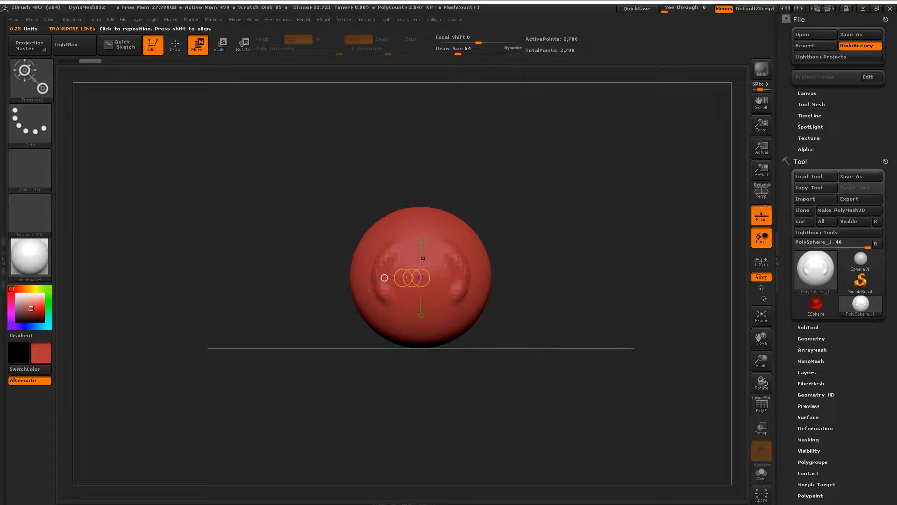
{"action": "left_click_drag", "start_coordinate": [421, 277], "coordinate": [398, 216]}
{"action": "key", "text": "ctrl+z"}
{"action": "key", "text": "ctrl+z"}
{"action": "left_click", "coordinate": [458, 278]}
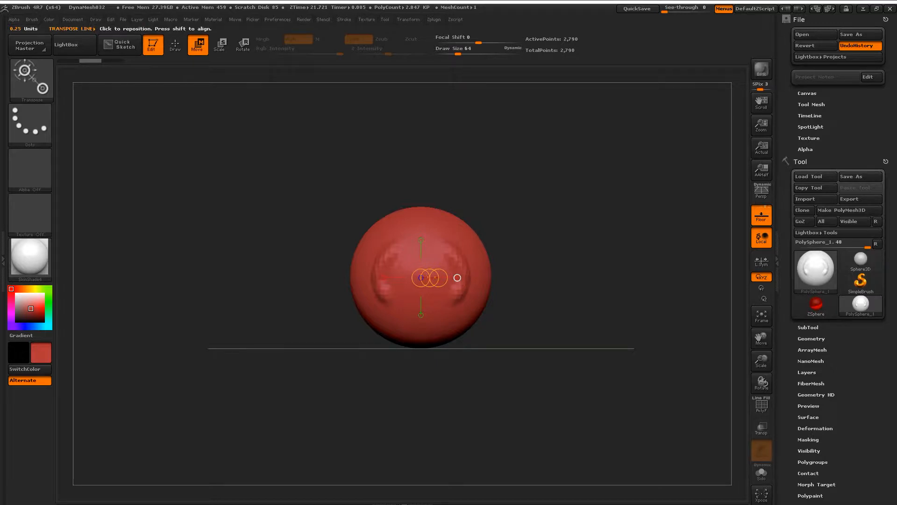
{"action": "mouse_move", "coordinate": [432, 262]}
{"action": "left_mouse_down"}
{"action": "mouse_move", "coordinate": [565, 142]}
{"action": "mouse_move", "coordinate": [512, 198]}
{"action": "mouse_move", "coordinate": [601, 161]}
{"action": "mouse_move", "coordinate": [629, 217]}
{"action": "mouse_move", "coordinate": [603, 341]}
{"action": "mouse_move", "coordinate": [638, 258]}
{"action": "mouse_move", "coordinate": [597, 192]}
{"action": "mouse_move", "coordinate": [622, 262]}
{"action": "mouse_move", "coordinate": [599, 334]}
{"action": "mouse_move", "coordinate": [561, 391]}
{"action": "mouse_move", "coordinate": [500, 426]}
{"action": "mouse_move", "coordinate": [431, 436]}
{"action": "mouse_move", "coordinate": [366, 421]}
{"action": "mouse_move", "coordinate": [306, 384]}
{"action": "mouse_move", "coordinate": [263, 332]}
{"action": "mouse_move", "coordinate": [271, 194]}
{"action": "mouse_move", "coordinate": [463, 175]}
{"action": "mouse_move", "coordinate": [563, 261]}
{"action": "left_mouse_up"}
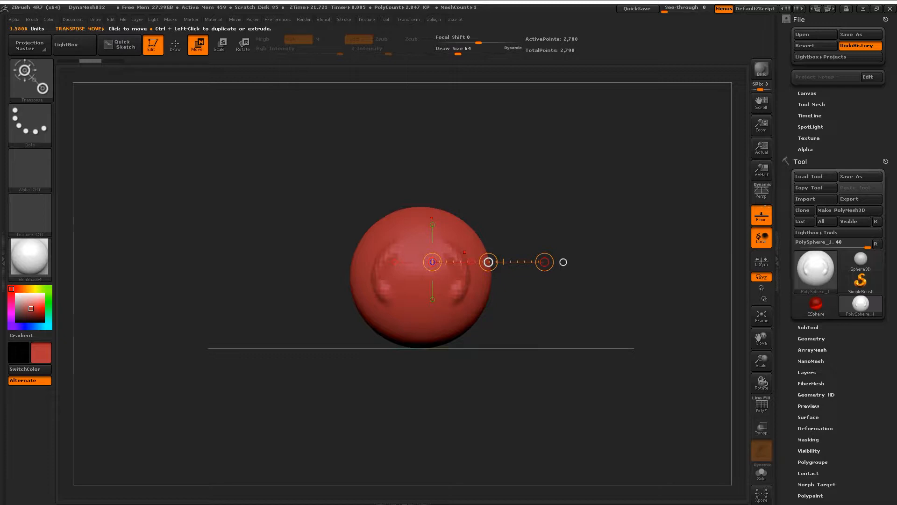
{"action": "mouse_move", "coordinate": [489, 261]}
{"action": "left_mouse_down"}
{"action": "mouse_move", "coordinate": [565, 223]}
{"action": "mouse_move", "coordinate": [489, 261]}
{"action": "left_mouse_up"}
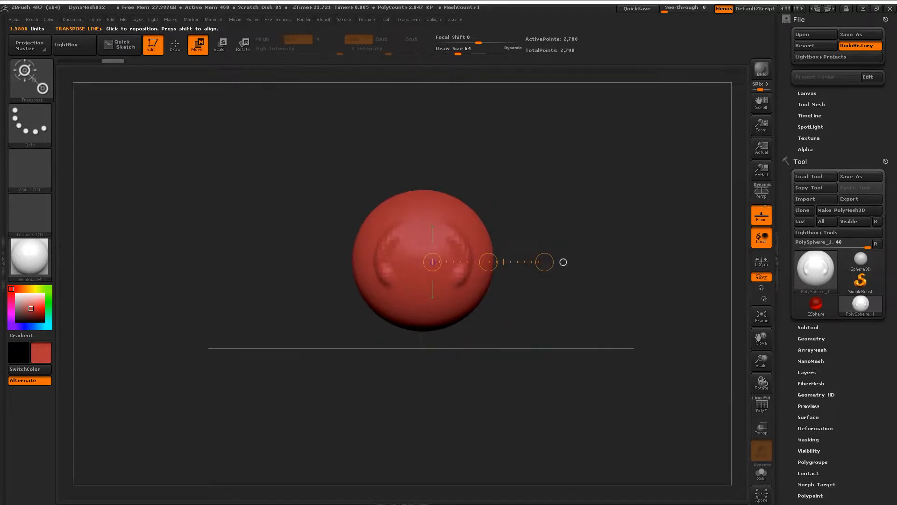
Try stretching the sphere sideways in Move mode with the transpose line's outer end, and undo the deformations
{"action": "left_click_drag", "start_coordinate": [544, 262], "coordinate": [607, 273]}
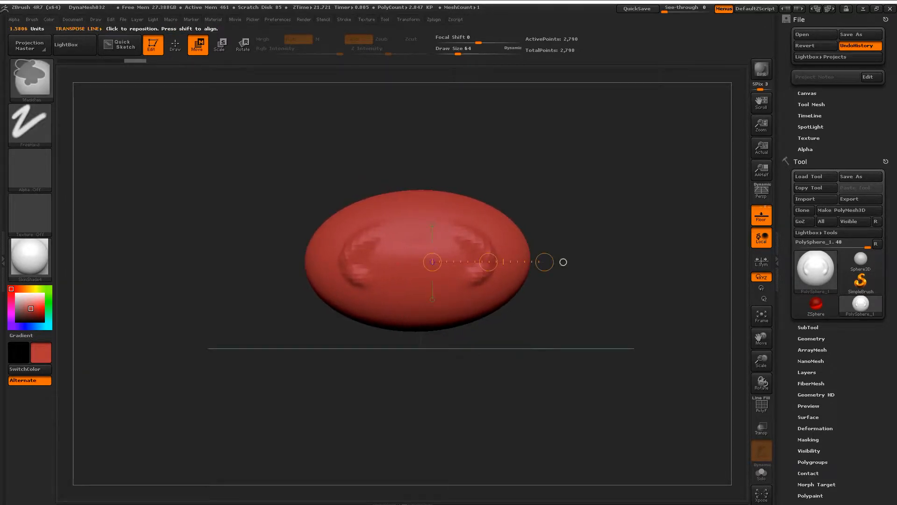
{"action": "key", "text": "ctrl+z"}
{"action": "mouse_move", "coordinate": [432, 261]}
{"action": "left_mouse_down"}
{"action": "mouse_move", "coordinate": [453, 261]}
{"action": "mouse_move", "coordinate": [422, 262]}
{"action": "mouse_move", "coordinate": [442, 261]}
{"action": "mouse_move", "coordinate": [433, 261]}
{"action": "left_mouse_up"}
{"action": "mouse_move", "coordinate": [608, 328]}
{"action": "left_mouse_down"}
{"action": "mouse_move", "coordinate": [563, 341]}
{"action": "mouse_move", "coordinate": [607, 327]}
{"action": "left_mouse_up"}
{"action": "key", "text": "ctrl+z"}
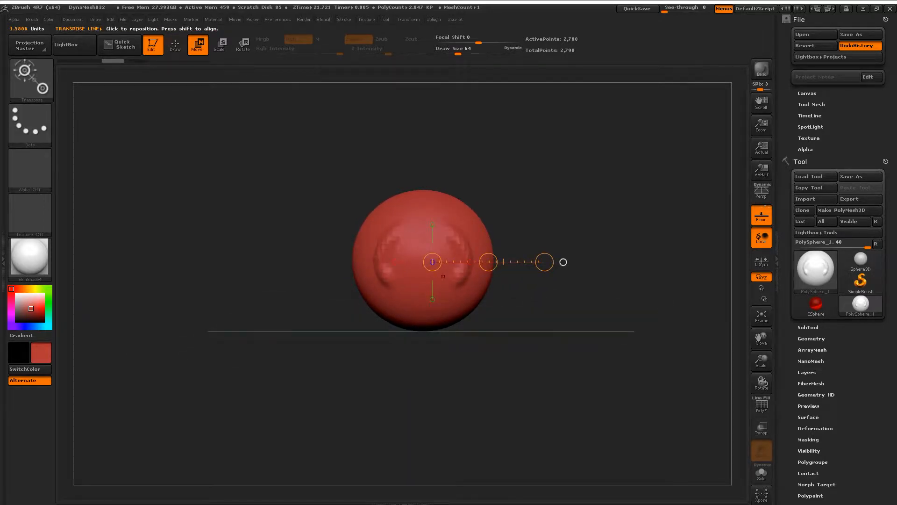
Switch to Scale mode, draw a diagonal transpose line about 3.41 units long, and scale the sphere into a tilted egg shape
{"action": "key", "text": "e"}
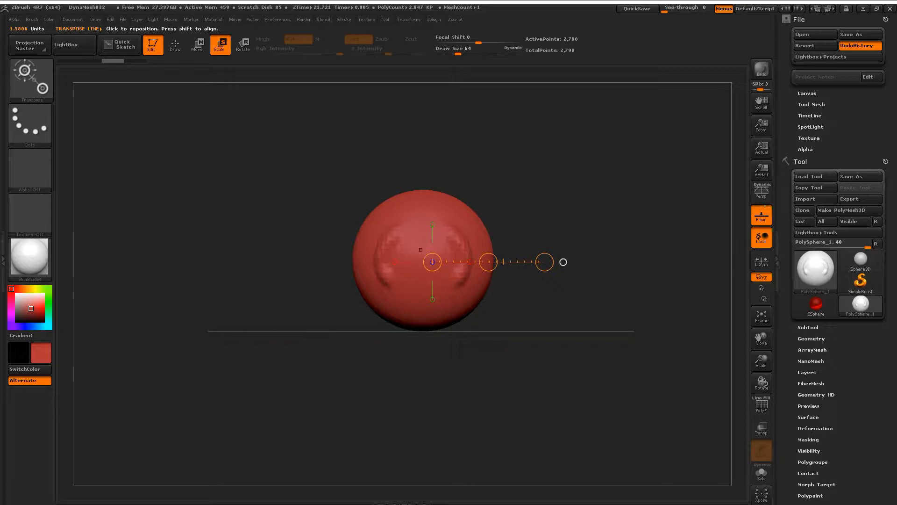
{"action": "left_click_drag", "start_coordinate": [417, 254], "coordinate": [662, 164]}
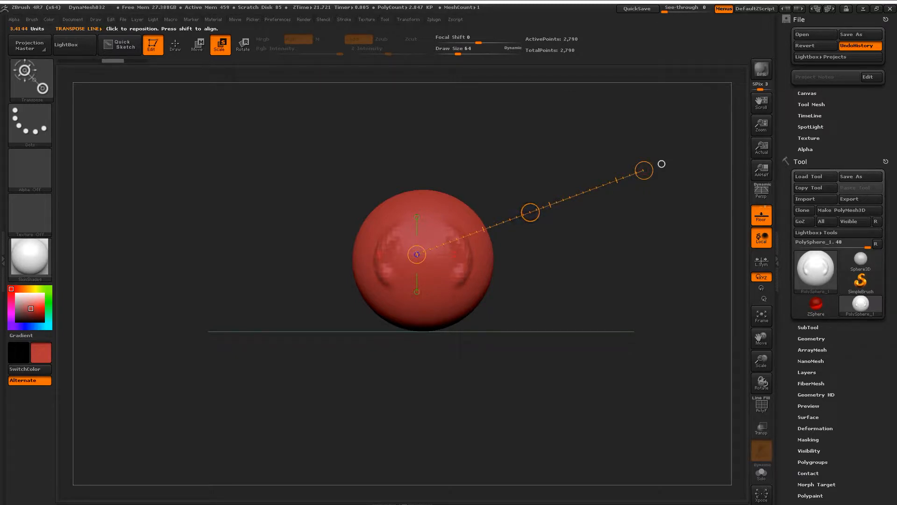
{"action": "left_click_drag", "start_coordinate": [643, 170], "coordinate": [661, 164]}
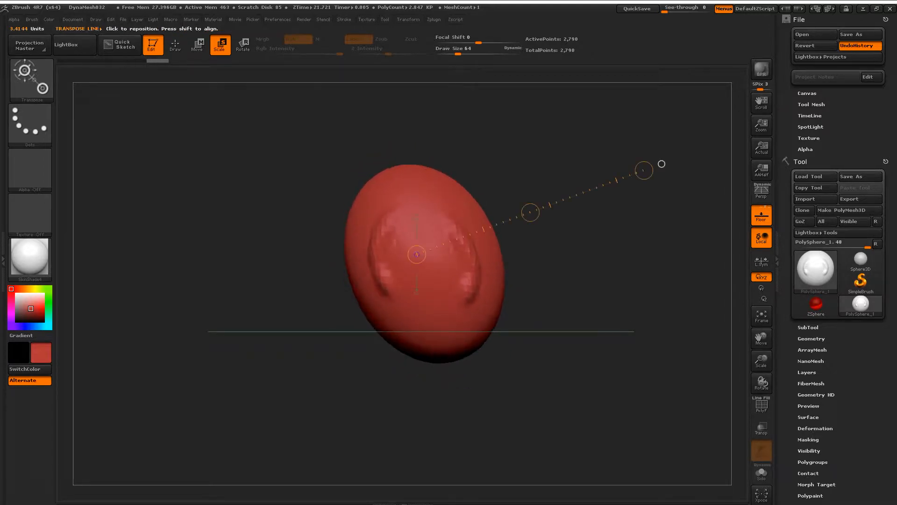
Try scaling the sphere with a diagonal transpose line on its front and a horizontal one extending outward from its side
{"action": "mouse_move", "coordinate": [428, 272]}
{"action": "left_mouse_down"}
{"action": "mouse_move", "coordinate": [387, 200]}
{"action": "mouse_move", "coordinate": [378, 157]}
{"action": "left_mouse_up"}
{"action": "mouse_move", "coordinate": [407, 223]}
{"action": "left_mouse_down"}
{"action": "mouse_move", "coordinate": [410, 231]}
{"action": "mouse_move", "coordinate": [401, 210]}
{"action": "left_mouse_up"}
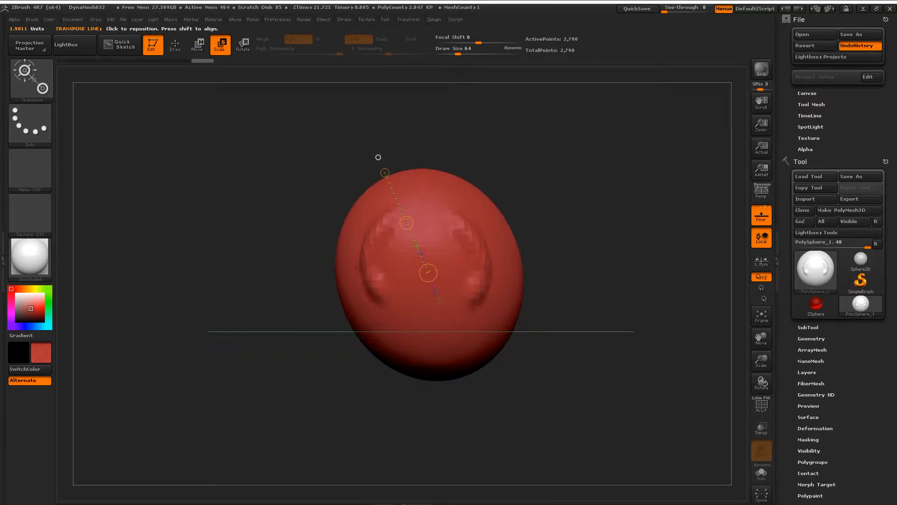
{"action": "left_click_drag", "start_coordinate": [351, 278], "coordinate": [194, 281]}
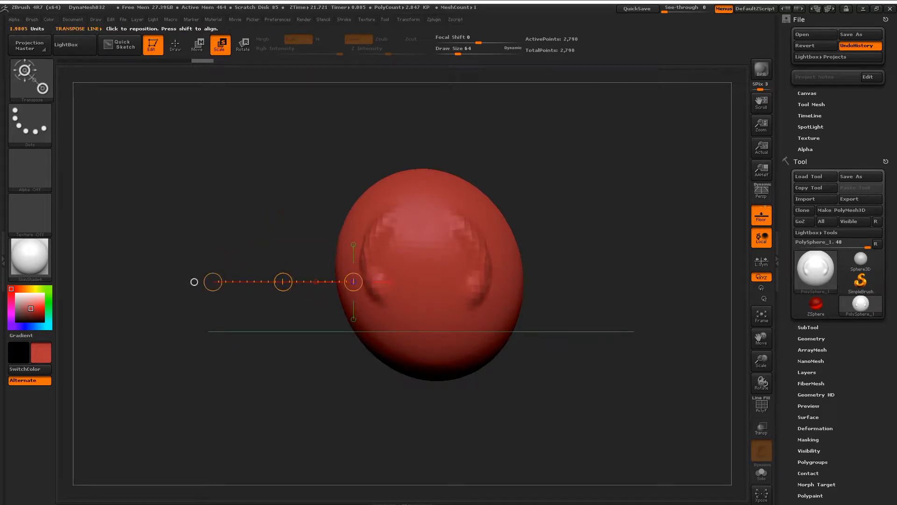
{"action": "mouse_move", "coordinate": [353, 282]}
{"action": "left_mouse_down"}
{"action": "mouse_move", "coordinate": [361, 282]}
{"action": "mouse_move", "coordinate": [317, 282]}
{"action": "mouse_move", "coordinate": [372, 282]}
{"action": "mouse_move", "coordinate": [340, 282]}
{"action": "left_mouse_up"}
Try rotating the sphere in Rotate mode with horizontal transpose lines, the last one about 2.76 units long
{"action": "key", "text": "r"}
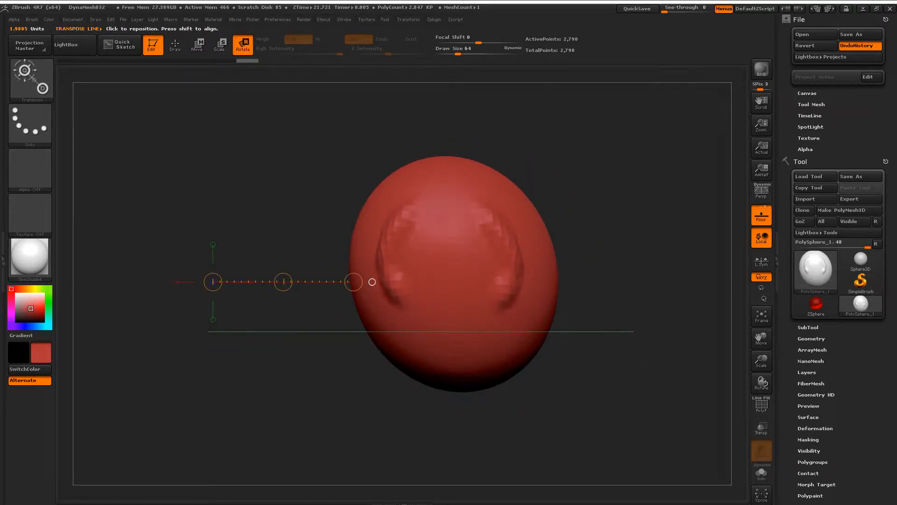
{"action": "mouse_move", "coordinate": [439, 271]}
{"action": "left_mouse_down"}
{"action": "mouse_move", "coordinate": [592, 161]}
{"action": "mouse_move", "coordinate": [600, 326]}
{"action": "mouse_move", "coordinate": [345, 411]}
{"action": "mouse_move", "coordinate": [308, 164]}
{"action": "mouse_move", "coordinate": [613, 285]}
{"action": "mouse_move", "coordinate": [593, 161]}
{"action": "mouse_move", "coordinate": [594, 271]}
{"action": "left_mouse_up"}
{"action": "right_click_drag", "start_coordinate": [467, 124], "coordinate": [453, 301]}
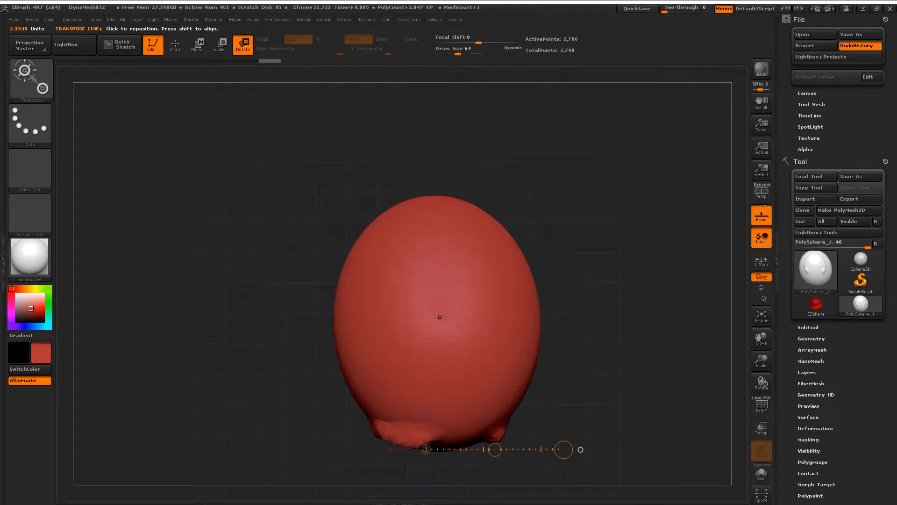
{"action": "mouse_move", "coordinate": [440, 317]}
{"action": "left_mouse_down"}
{"action": "mouse_move", "coordinate": [557, 340]}
{"action": "mouse_move", "coordinate": [643, 315]}
{"action": "mouse_move", "coordinate": [603, 316]}
{"action": "mouse_move", "coordinate": [667, 317]}
{"action": "mouse_move", "coordinate": [636, 315]}
{"action": "mouse_move", "coordinate": [614, 228]}
{"action": "mouse_move", "coordinate": [529, 143]}
{"action": "mouse_move", "coordinate": [635, 339]}
{"action": "mouse_move", "coordinate": [612, 164]}
{"action": "left_mouse_up"}
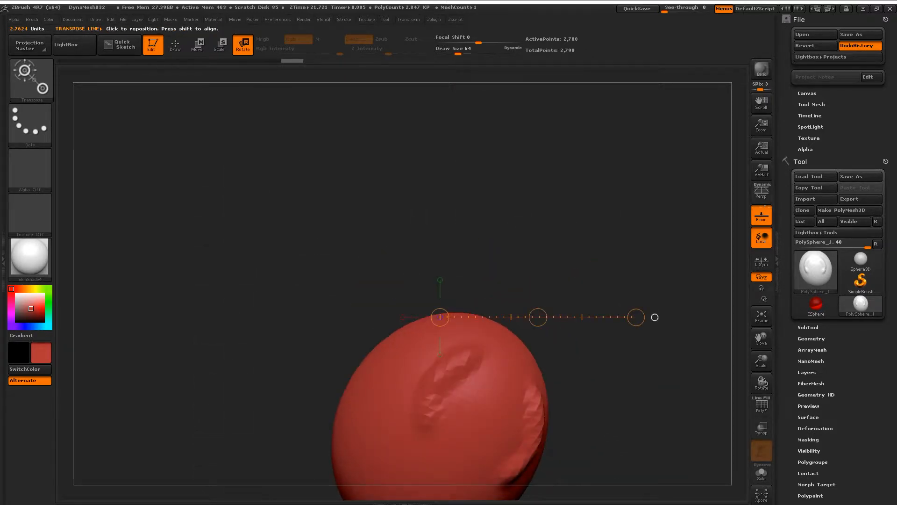
{"action": "left_click_drag", "start_coordinate": [612, 264], "coordinate": [580, 164], "text": "alt"}
{"action": "left_click_drag", "start_coordinate": [623, 215], "coordinate": [623, 207], "text": "alt"}
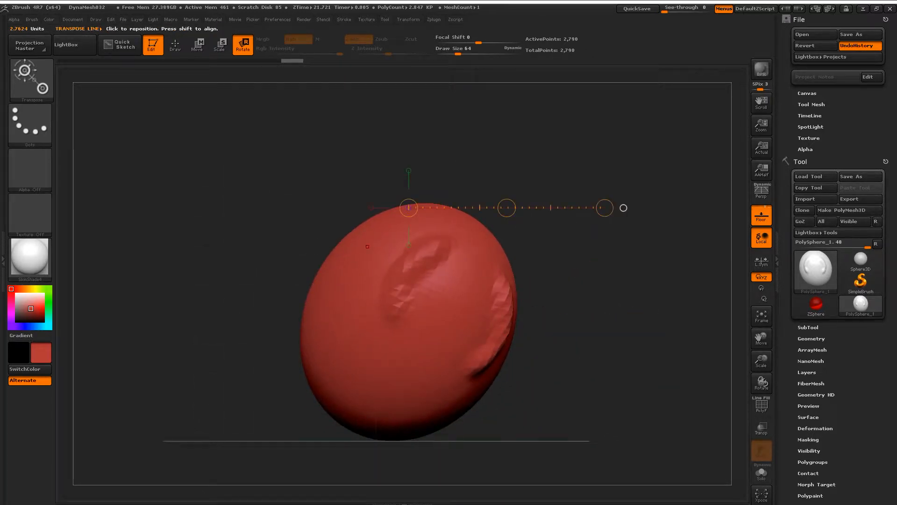
Undo the rotating, scaling and moving deformations and the mirrored sculpted strokes back to the smooth sphere
{"action": "key", "text": "ctrl+z"}
{"action": "key", "text": "ctrl+z"}
{"action": "key", "text": "ctrl+z"}
{"action": "key", "text": "ctrl+z"}
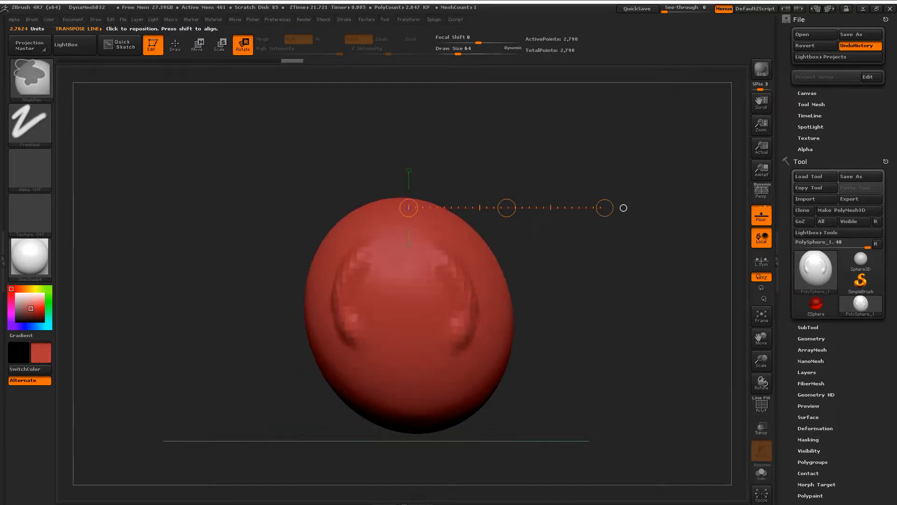
{"action": "key", "text": "ctrl+z"}
{"action": "key", "text": "ctrl+z"}
{"action": "key", "text": "ctrl+z"}
{"action": "key", "text": "ctrl+z"}
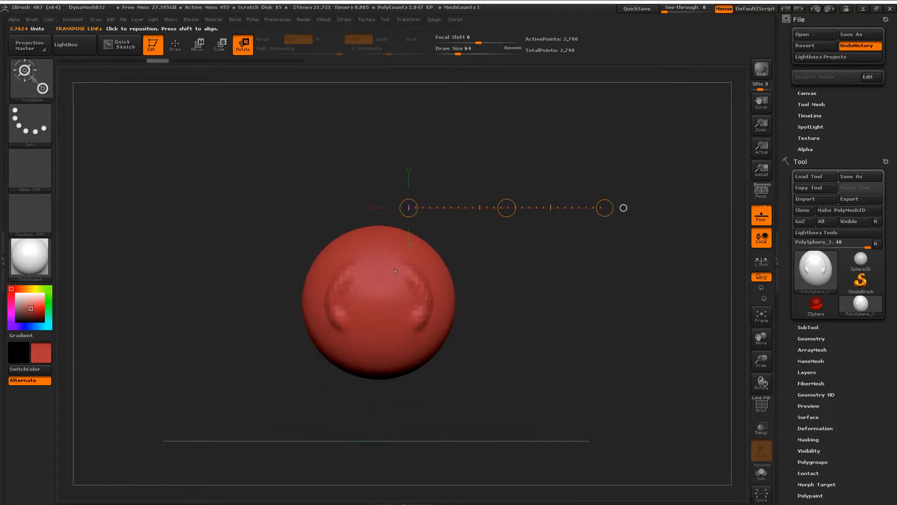
{"action": "key", "text": "ctrl+z"}
{"action": "key", "text": "ctrl+z"}
{"action": "key", "text": "ctrl+z"}
{"action": "key", "text": "ctrl+z"}
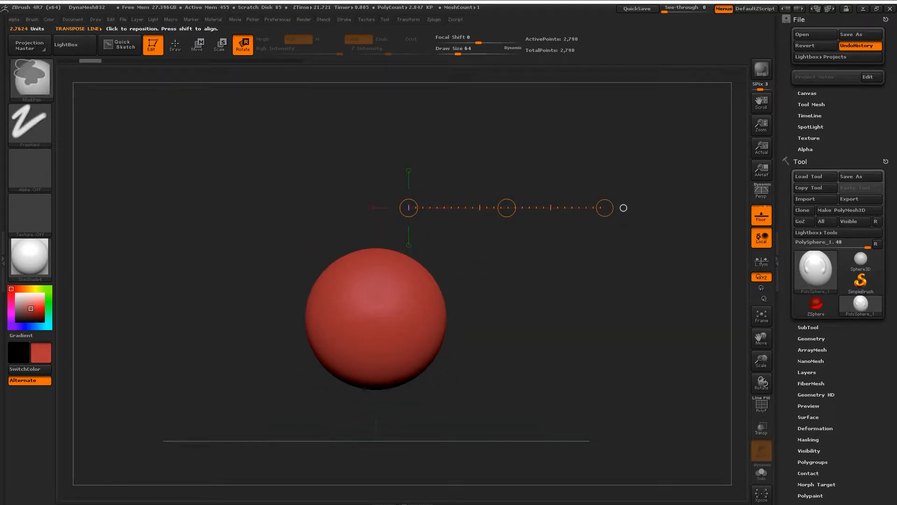
In Move mode, draw a vertical transpose line about 1.47 units long upward from the sphere's centre
{"action": "key", "text": "w"}
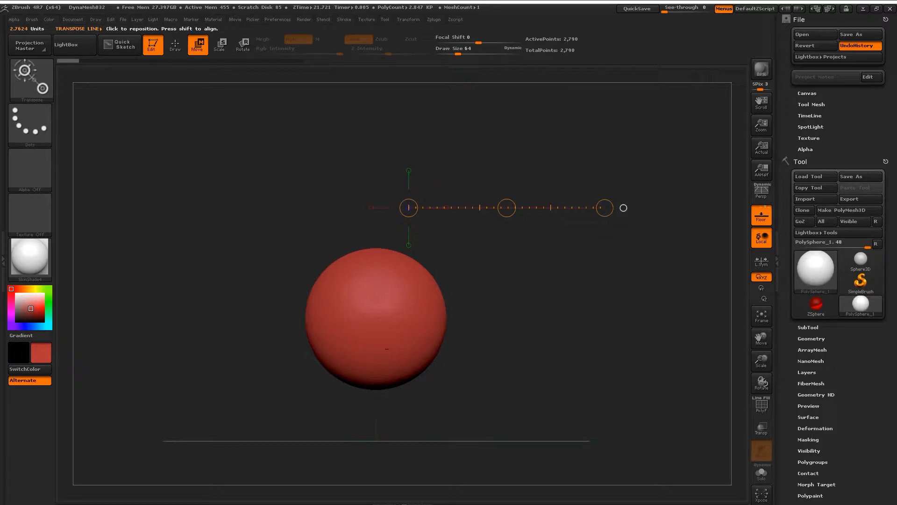
{"action": "mouse_move", "coordinate": [374, 316]}
{"action": "left_mouse_down"}
{"action": "mouse_move", "coordinate": [374, 201]}
{"action": "mouse_move", "coordinate": [374, 213]}
{"action": "left_mouse_up"}
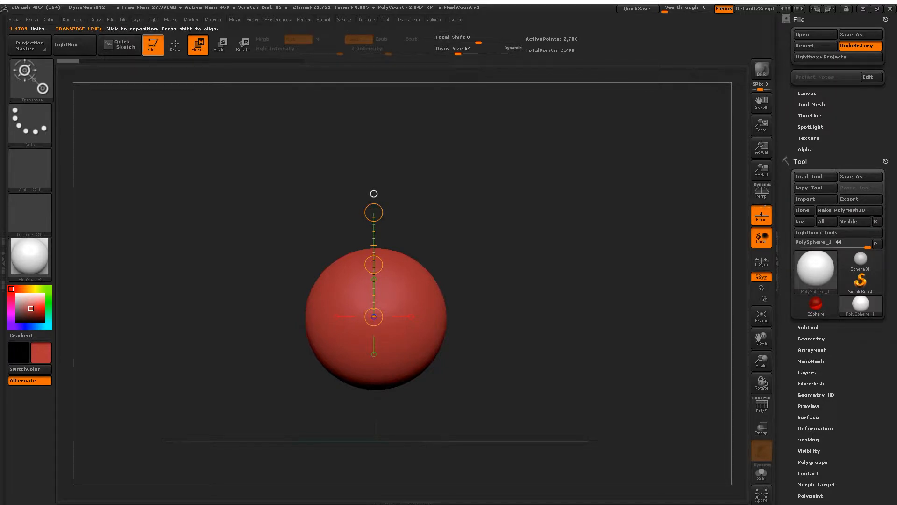
In Draw mode, sculpt a raised curved stroke on one side of the sphere's front and carve strokes beside it with Zsub
{"action": "left_click", "coordinate": [176, 44]}
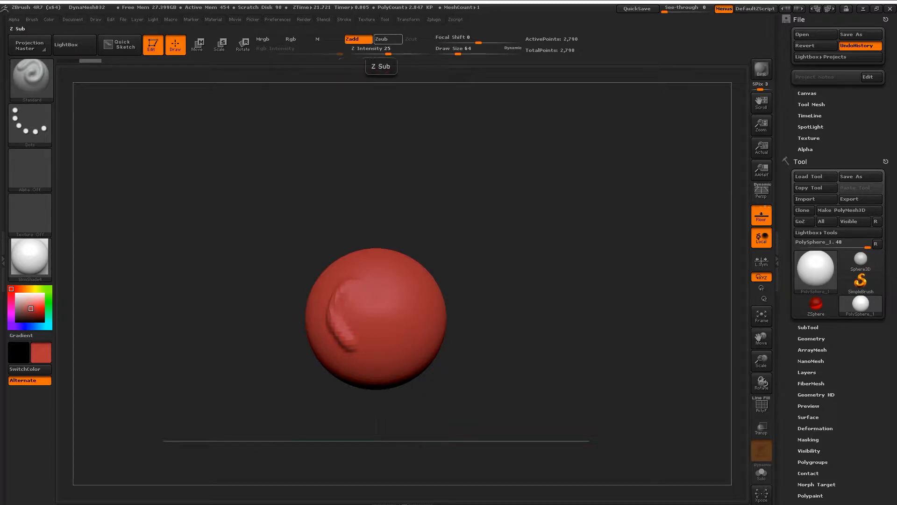
{"action": "left_click", "coordinate": [388, 39]}
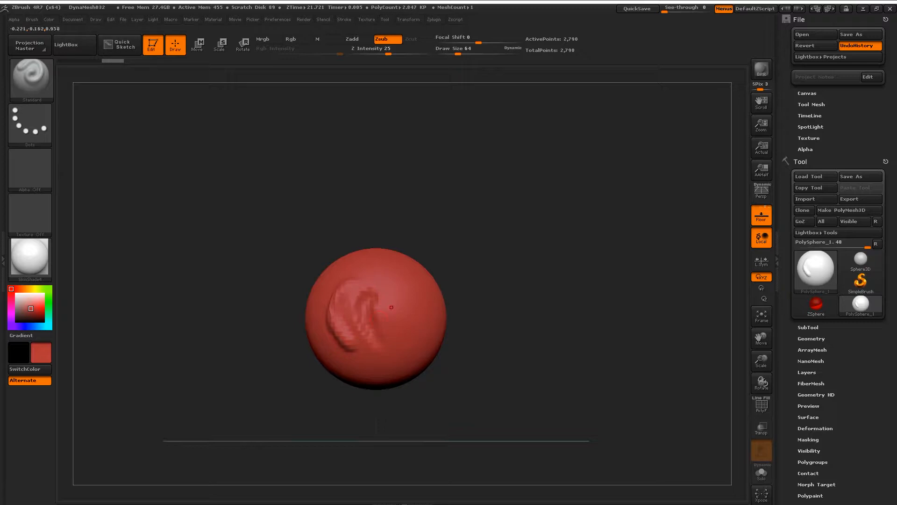
{"action": "left_click_drag", "start_coordinate": [471, 239], "coordinate": [473, 253]}
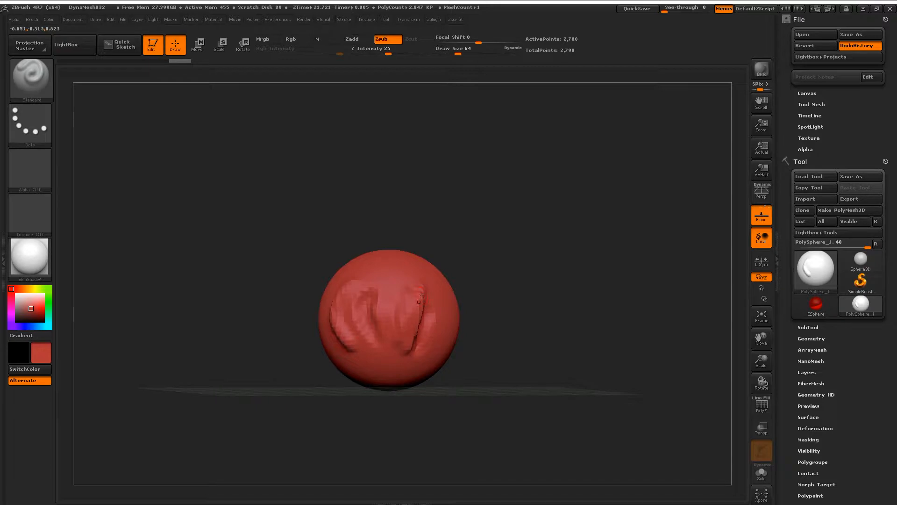
Set Z Intensity to 87 and carve deeper vertical grooves down the middle of the sphere's front
{"action": "left_click", "coordinate": [371, 51]}
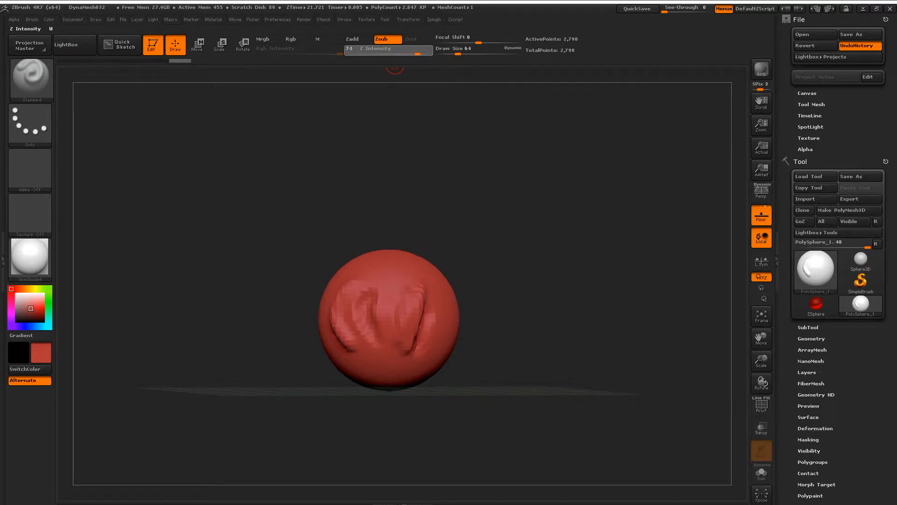
{"action": "left_click_drag", "start_coordinate": [423, 53], "coordinate": [423, 53]}
{"action": "left_click_drag", "start_coordinate": [387, 263], "coordinate": [389, 310]}
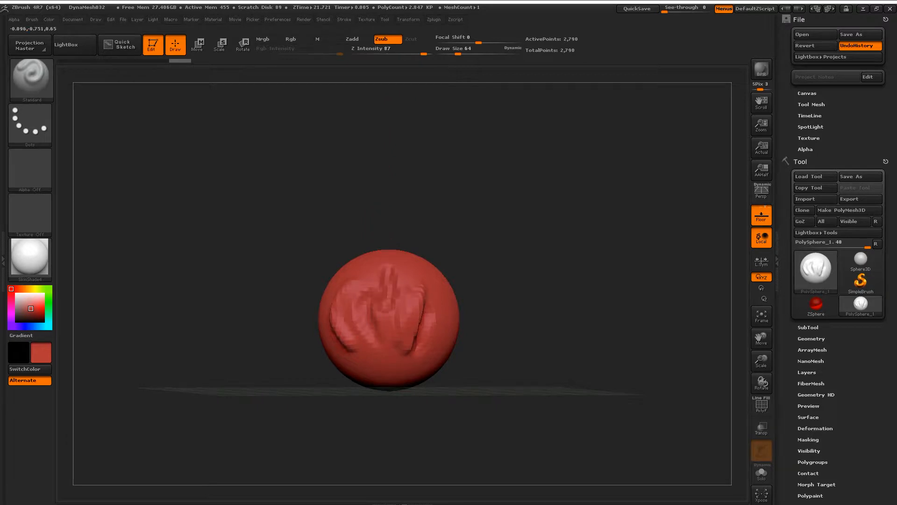
{"action": "left_click_drag", "start_coordinate": [383, 269], "coordinate": [381, 313]}
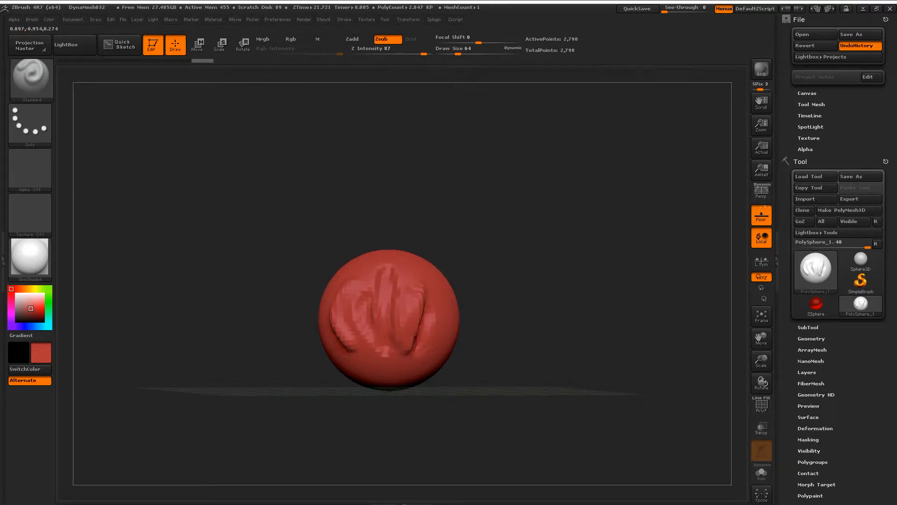
Set the brush's Draw Size to 234, Focal Shift to -3 and Z Intensity to 27 using the pop-up quick settings
{"action": "left_click", "coordinate": [392, 51]}
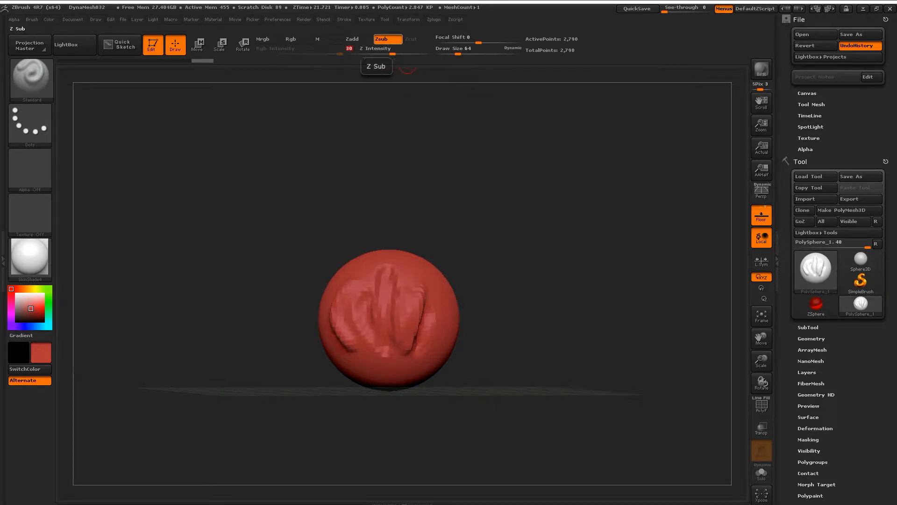
{"action": "key", "text": "space"}
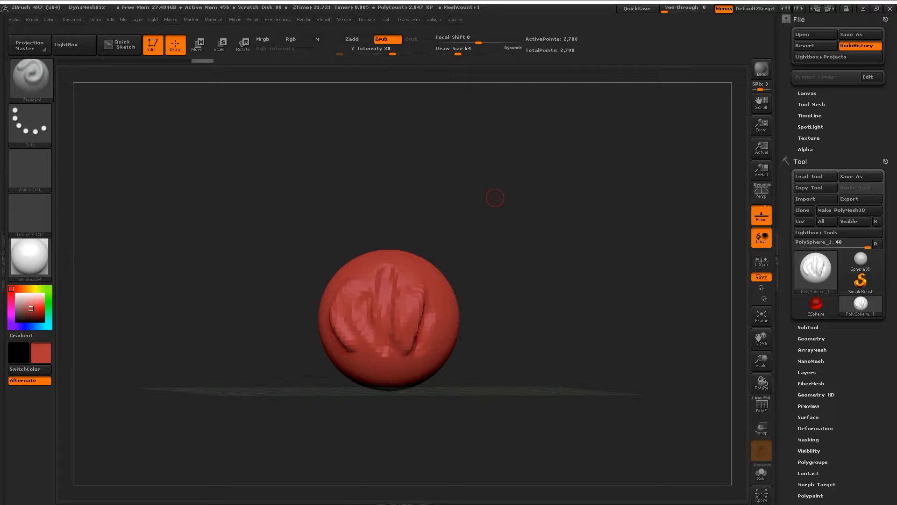
{"action": "key", "text": "space"}
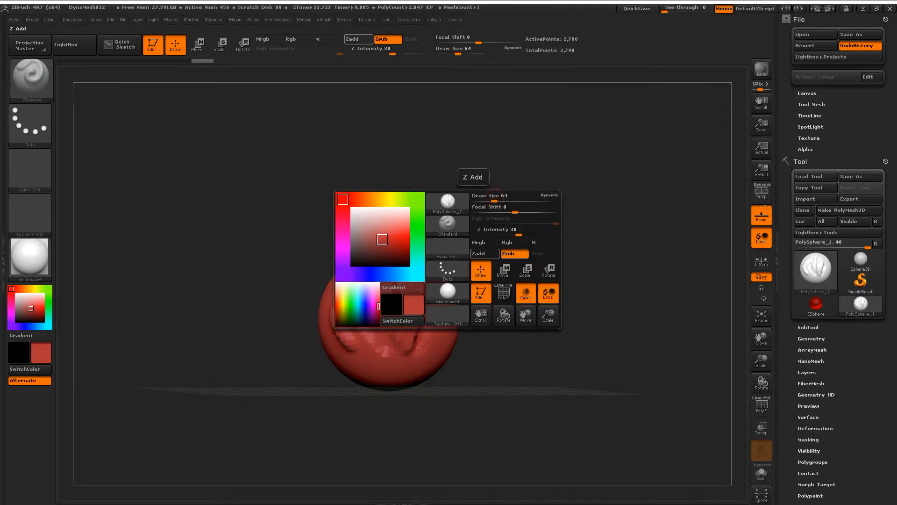
{"action": "left_click_drag", "start_coordinate": [495, 200], "coordinate": [529, 211]}
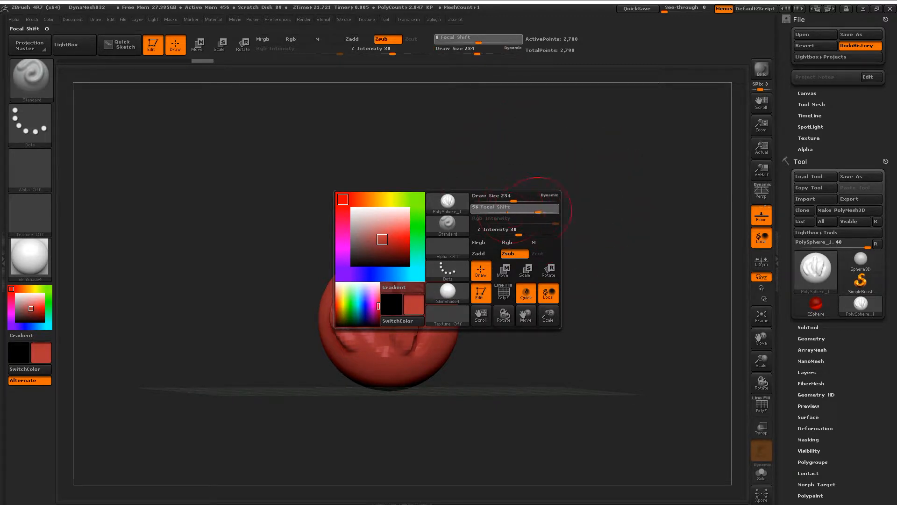
{"action": "left_click_drag", "start_coordinate": [510, 211], "coordinate": [512, 211]}
{"action": "left_click_drag", "start_coordinate": [519, 234], "coordinate": [535, 234]}
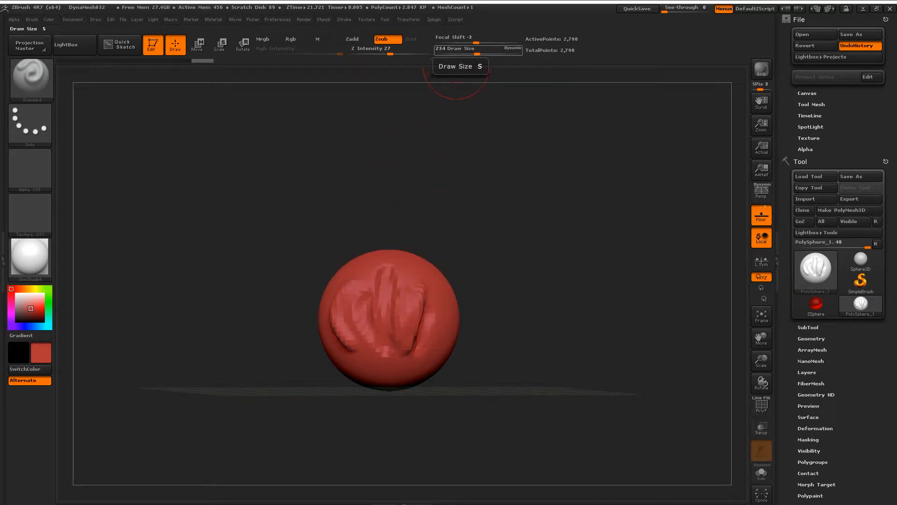
{"action": "key", "text": "space"}
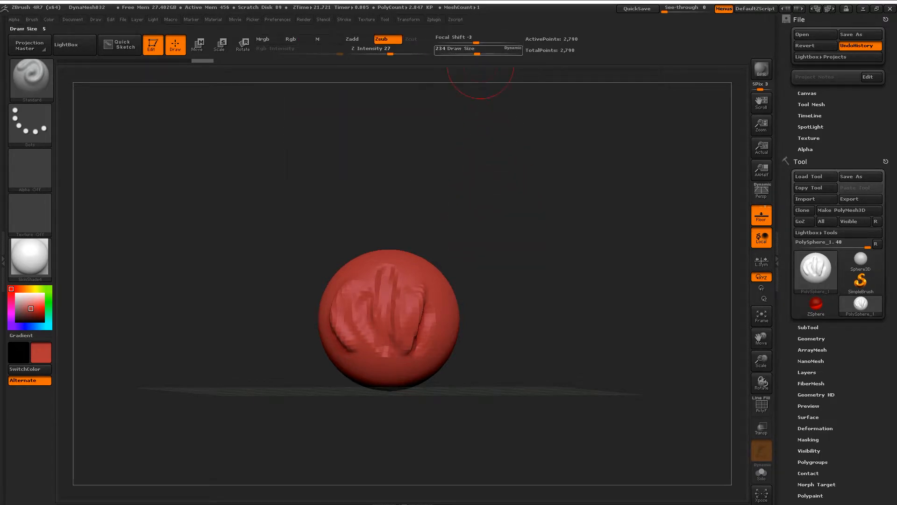
{"action": "key", "text": "space"}
{"action": "key", "text": "space"}
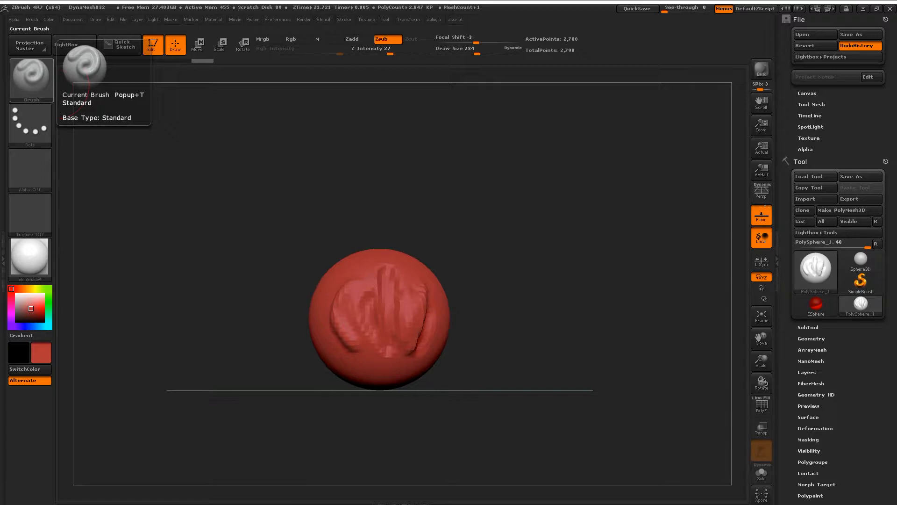
Browse the available sculpting brushes and filter them by the letter I, keeping the Standard brush
{"action": "left_click", "coordinate": [31, 78]}
{"action": "left_click", "coordinate": [31, 79]}
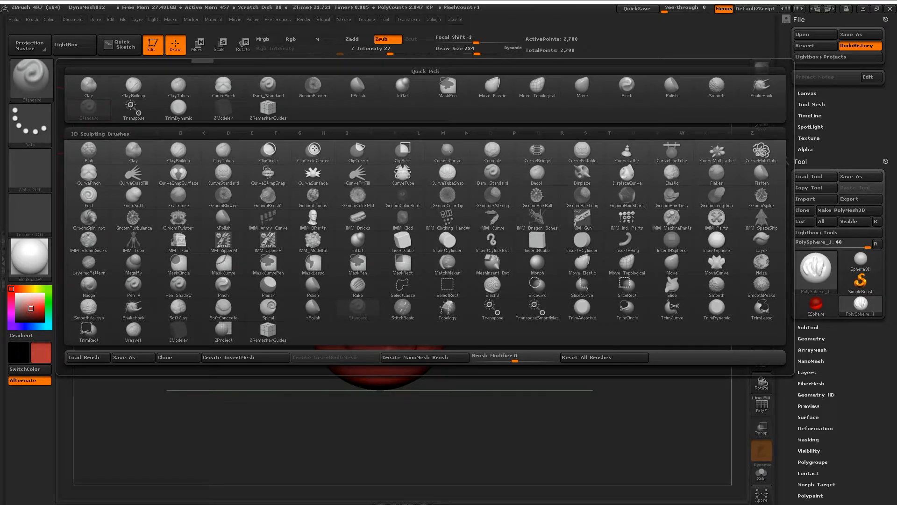
{"action": "key", "text": "i"}
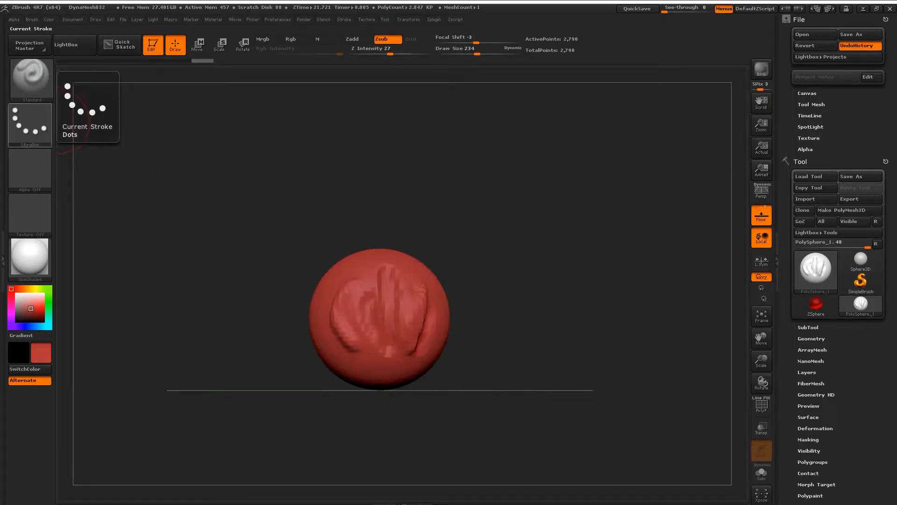
Switch the brush stroke to Color Spray and set Z Intensity to 48
{"action": "left_click", "coordinate": [30, 124]}
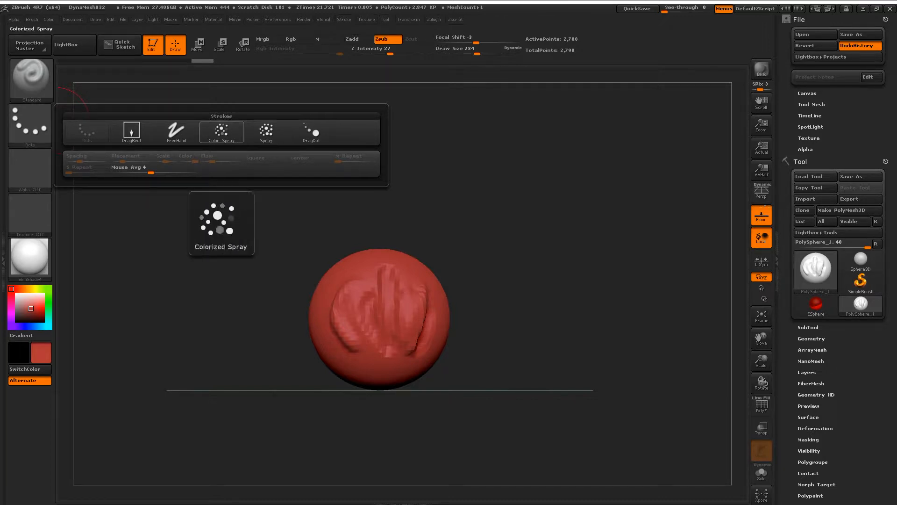
{"action": "left_click", "coordinate": [221, 132]}
{"action": "mouse_move", "coordinate": [551, 210]}
{"action": "left_mouse_down"}
{"action": "mouse_move", "coordinate": [472, 233]}
{"action": "mouse_move", "coordinate": [428, 276]}
{"action": "mouse_move", "coordinate": [463, 314]}
{"action": "left_mouse_up"}
{"action": "left_click_drag", "start_coordinate": [390, 52], "coordinate": [393, 51]}
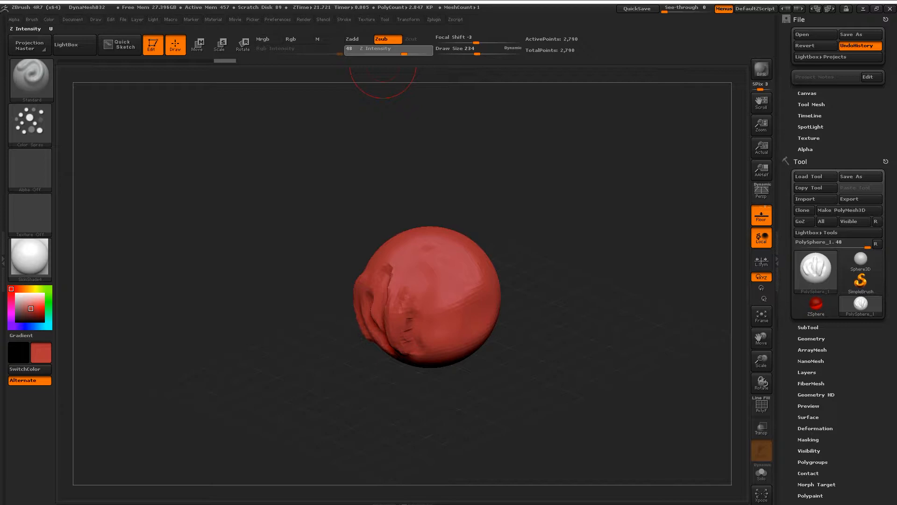
Set Draw Size to 87 and carve a rough, dented patch into the sphere with the Color Spray stroke
{"action": "right_click", "coordinate": [570, 231]}
{"action": "left_click_drag", "start_coordinate": [562, 241], "coordinate": [561, 241]}
{"action": "left_click_drag", "start_coordinate": [508, 182], "coordinate": [516, 265]}
{"action": "mouse_move", "coordinate": [338, 256]}
{"action": "left_mouse_down"}
{"action": "mouse_move", "coordinate": [362, 225]}
{"action": "mouse_move", "coordinate": [346, 243]}
{"action": "mouse_move", "coordinate": [391, 236]}
{"action": "mouse_move", "coordinate": [362, 187]}
{"action": "left_mouse_up"}
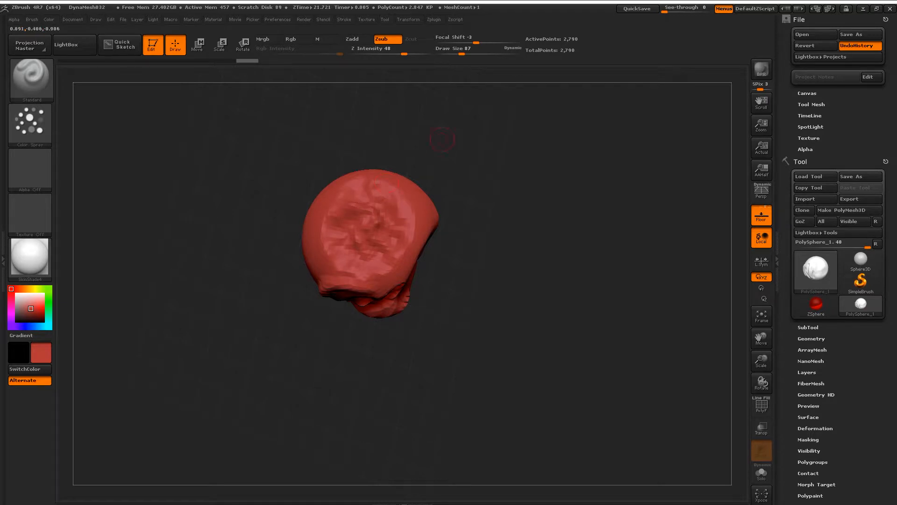
{"action": "left_click_drag", "start_coordinate": [437, 156], "coordinate": [507, 159]}
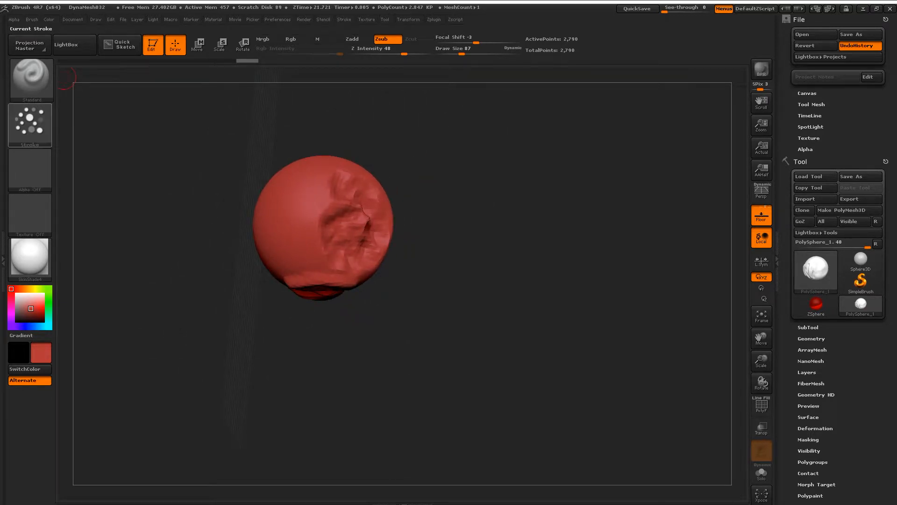
Switch back to the Dots stroke and carve a long diagonal groove into the smooth side of the sphere
{"action": "left_click", "coordinate": [30, 124]}
{"action": "left_click", "coordinate": [82, 132]}
{"action": "left_click_drag", "start_coordinate": [85, 134], "coordinate": [170, 140]}
{"action": "left_click_drag", "start_coordinate": [287, 255], "coordinate": [249, 196]}
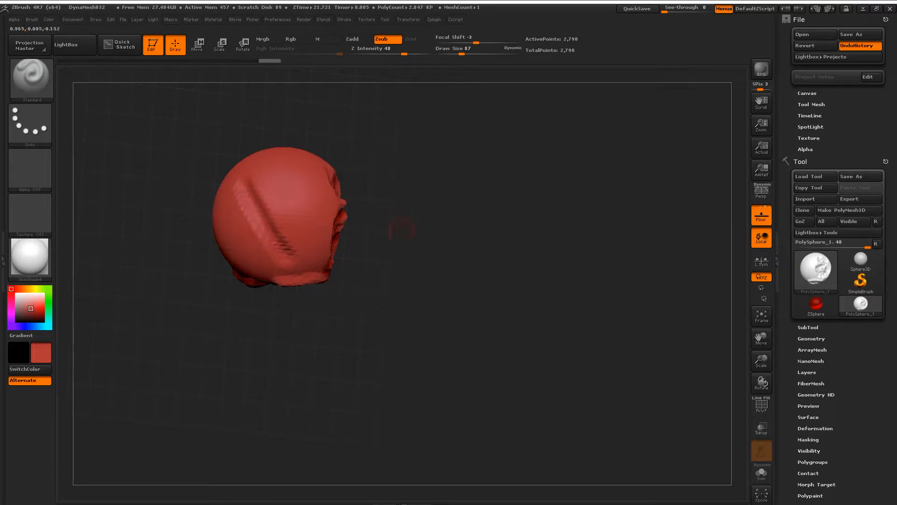
{"action": "left_click_drag", "start_coordinate": [400, 226], "coordinate": [435, 224]}
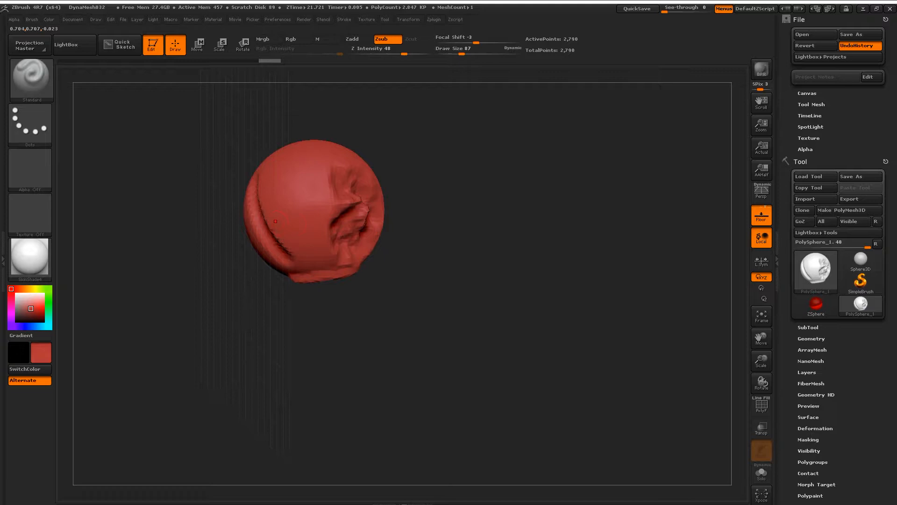
Set the brush stroke to DragRect and choose the star-shaped alpha
{"action": "left_click", "coordinate": [30, 124]}
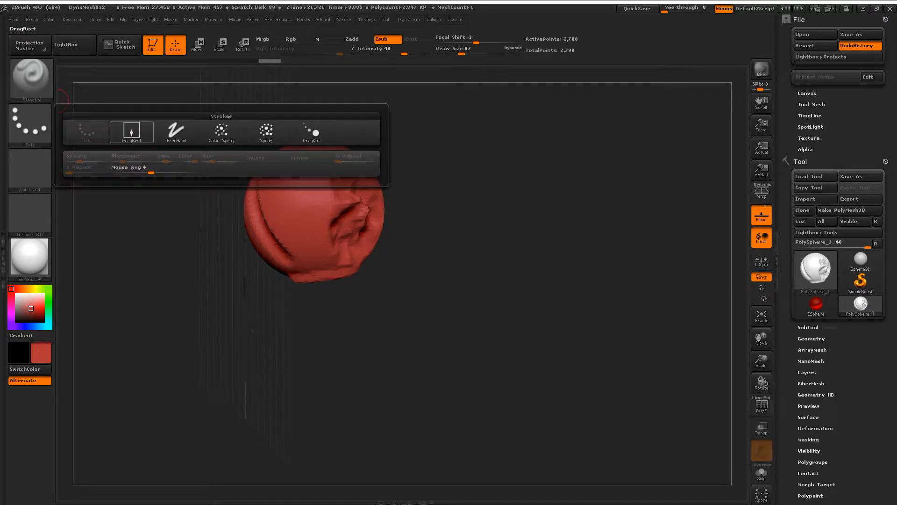
{"action": "left_click", "coordinate": [132, 130]}
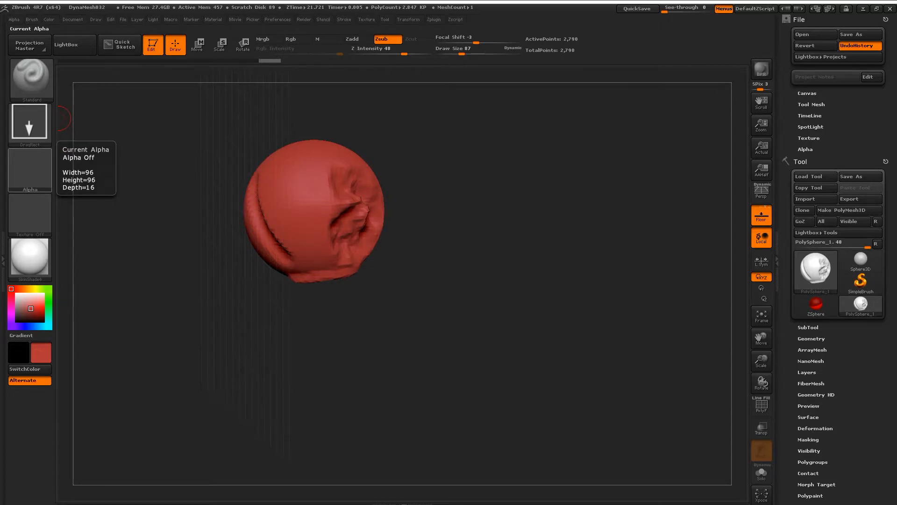
{"action": "left_click", "coordinate": [30, 169]}
{"action": "left_click", "coordinate": [176, 236]}
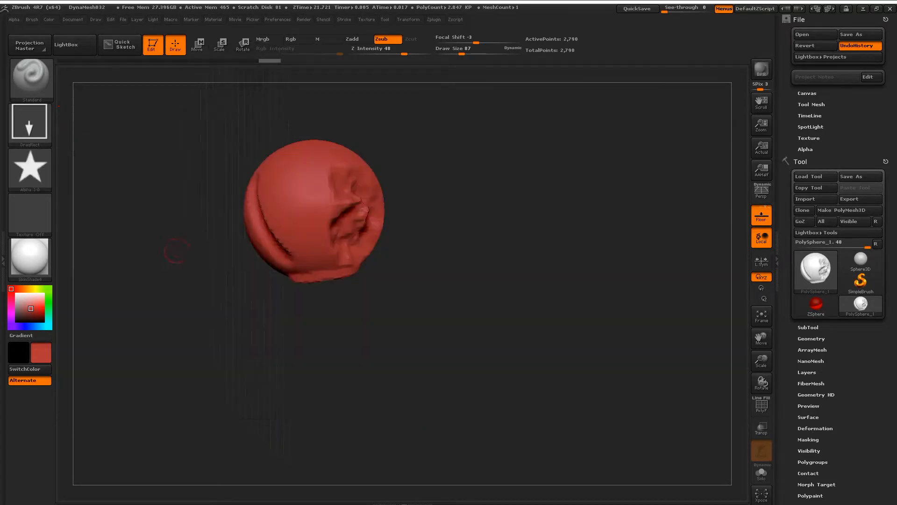
Stamp a recessed star into the smooth area of the sphere between the diagonal groove and the dented patch
{"action": "left_click_drag", "start_coordinate": [395, 175], "coordinate": [390, 184]}
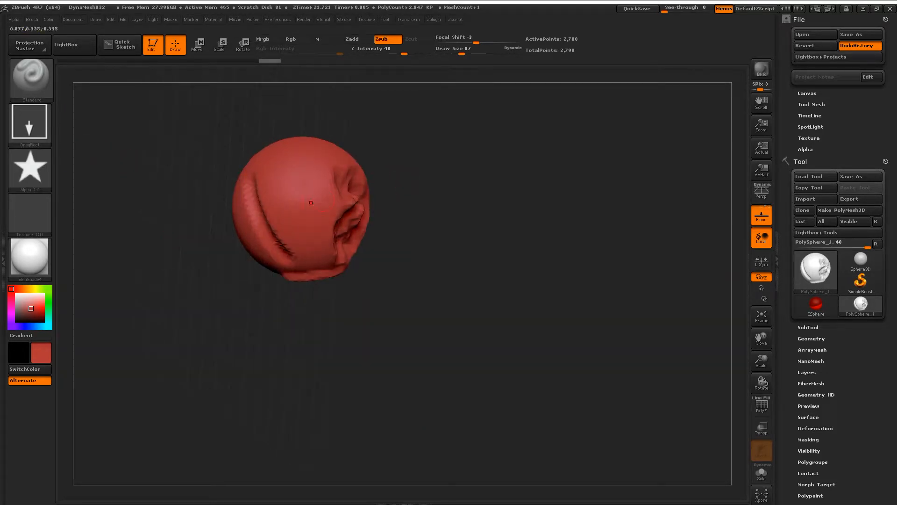
{"action": "left_click_drag", "start_coordinate": [291, 191], "coordinate": [287, 221]}
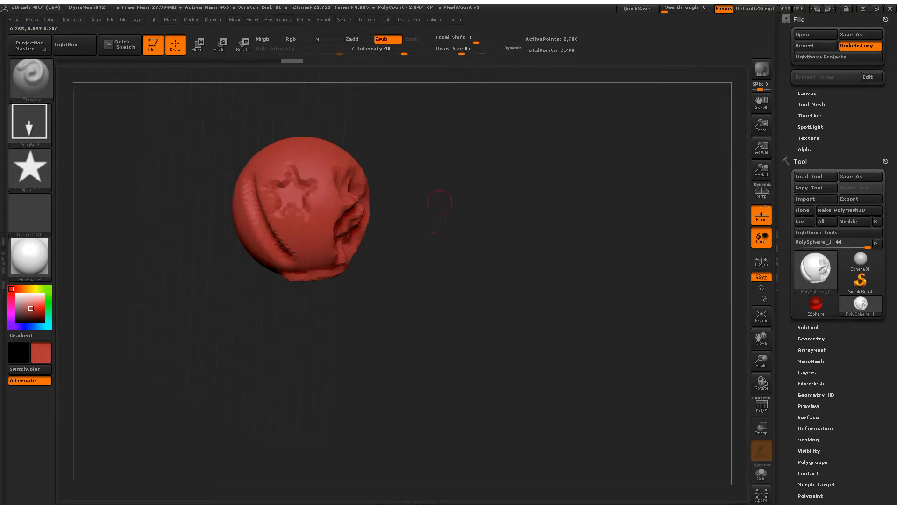
{"action": "left_click_drag", "start_coordinate": [438, 202], "coordinate": [460, 219]}
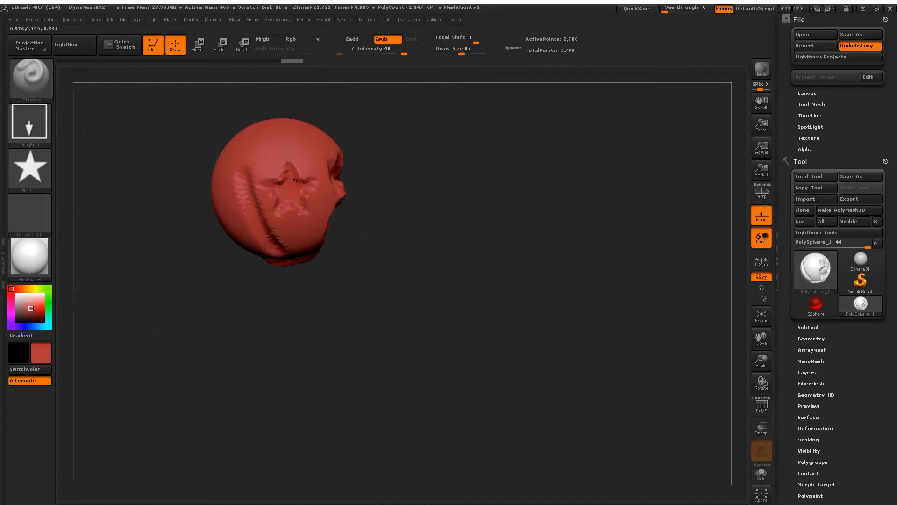
{"action": "left_click_drag", "start_coordinate": [495, 220], "coordinate": [427, 203]}
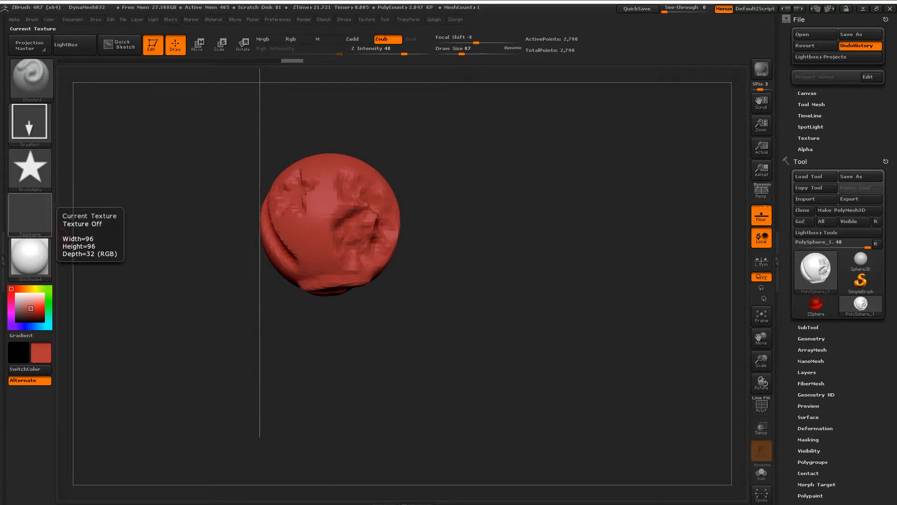
Apply the MatCap Skin05 material to the sculpted sphere
{"action": "left_click", "coordinate": [29, 257]}
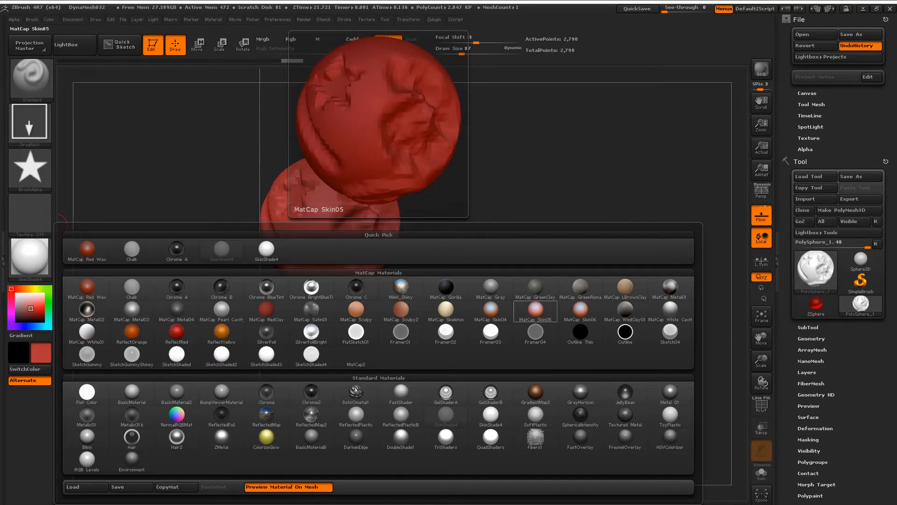
{"action": "left_click", "coordinate": [535, 311]}
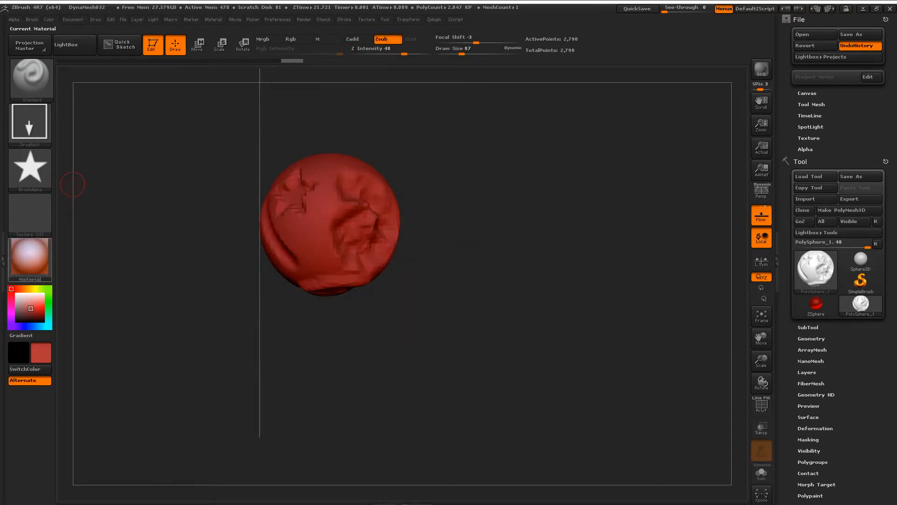
{"action": "left_click", "coordinate": [29, 257]}
{"action": "left_click", "coordinate": [535, 311]}
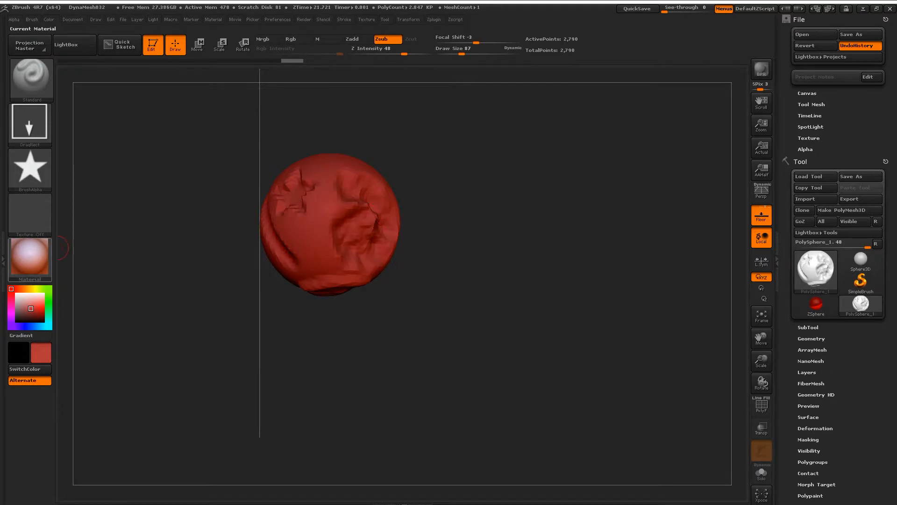
Try the shiny blue-and-brown MatCap material on the sphere, then restore MatCap Skin05
{"action": "left_click", "coordinate": [29, 257]}
{"action": "left_click", "coordinate": [401, 301]}
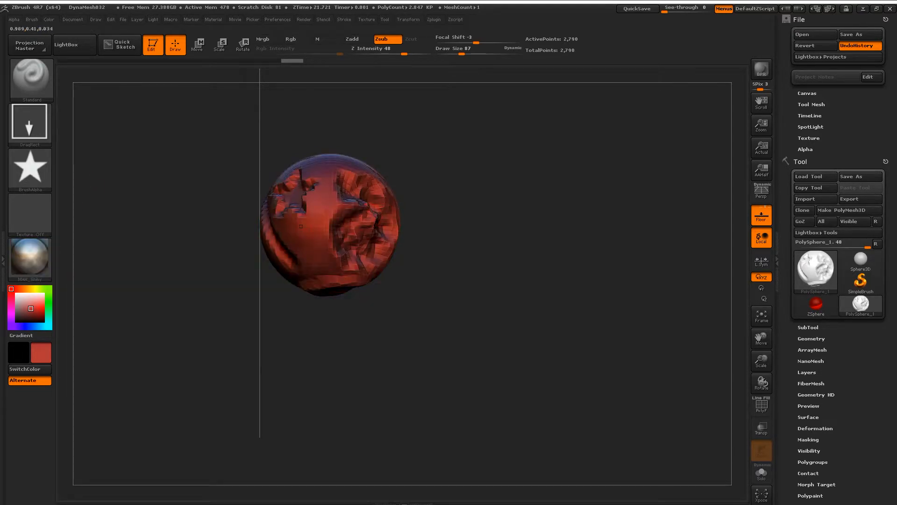
{"action": "left_click", "coordinate": [29, 257]}
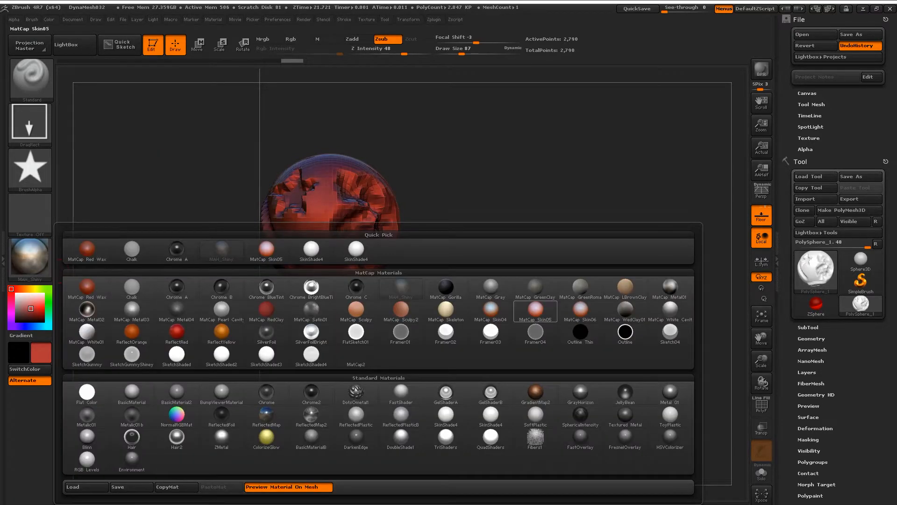
{"action": "left_click", "coordinate": [535, 309]}
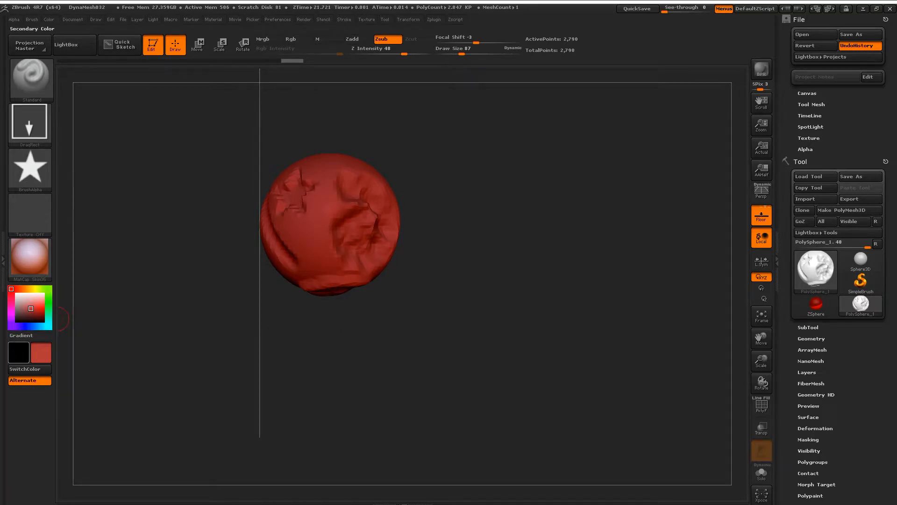
Reposition the sphere on the canvas and try the document Scroll and Zoom controls
{"action": "mouse_move", "coordinate": [572, 239]}
{"action": "left_mouse_down"}
{"action": "mouse_move", "coordinate": [560, 237]}
{"action": "mouse_move", "coordinate": [579, 238]}
{"action": "left_mouse_up"}
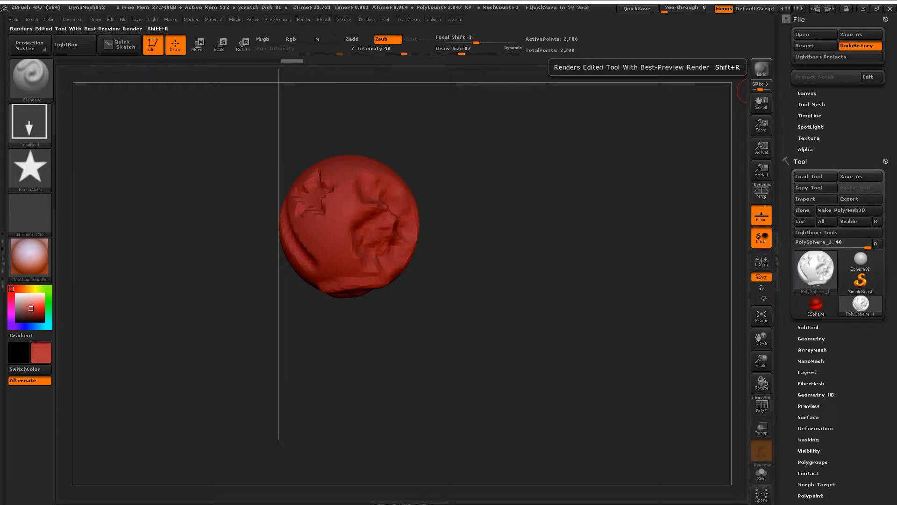
{"action": "mouse_move", "coordinate": [592, 170]}
{"action": "left_mouse_down"}
{"action": "mouse_move", "coordinate": [593, 243]}
{"action": "mouse_move", "coordinate": [593, 131]}
{"action": "mouse_move", "coordinate": [593, 178]}
{"action": "left_mouse_up"}
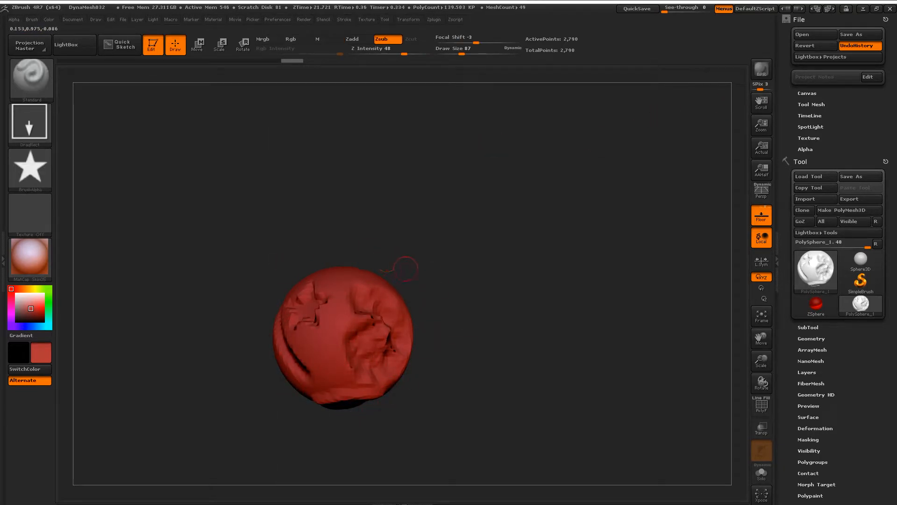
{"action": "left_click_drag", "start_coordinate": [460, 281], "coordinate": [496, 232], "text": "alt"}
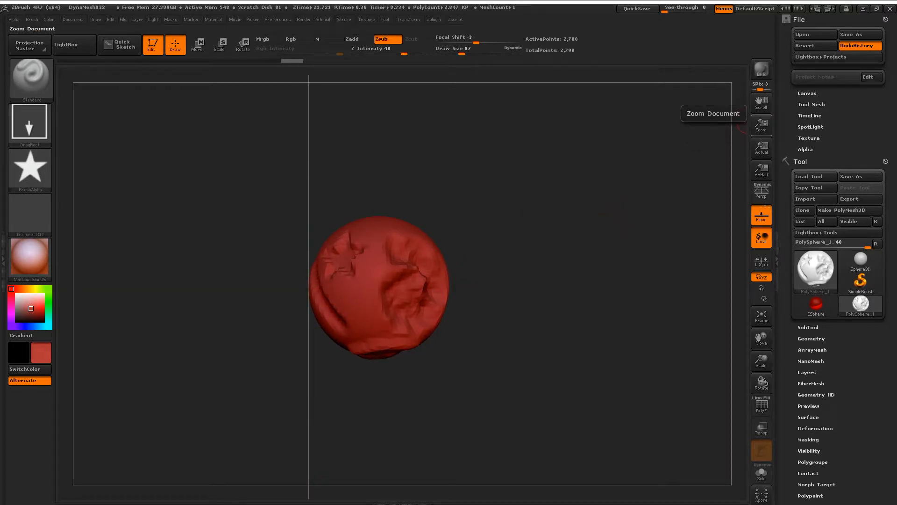
{"action": "mouse_move", "coordinate": [759, 100]}
{"action": "left_mouse_down"}
{"action": "mouse_move", "coordinate": [781, 105]}
{"action": "mouse_move", "coordinate": [747, 115]}
{"action": "mouse_move", "coordinate": [766, 94]}
{"action": "mouse_move", "coordinate": [769, 105]}
{"action": "left_mouse_up"}
{"action": "left_click_drag", "start_coordinate": [753, 134], "coordinate": [745, 126]}
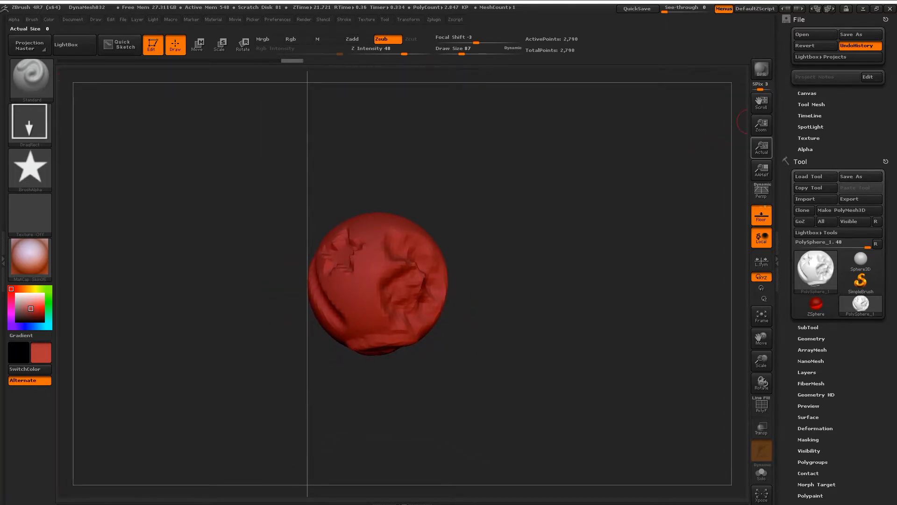
Turn on perspective distortion and view the sculpted sphere from several sides
{"action": "left_click", "coordinate": [761, 192]}
{"action": "mouse_move", "coordinate": [621, 225]}
{"action": "left_mouse_down"}
{"action": "mouse_move", "coordinate": [557, 282]}
{"action": "mouse_move", "coordinate": [523, 261]}
{"action": "left_mouse_up"}
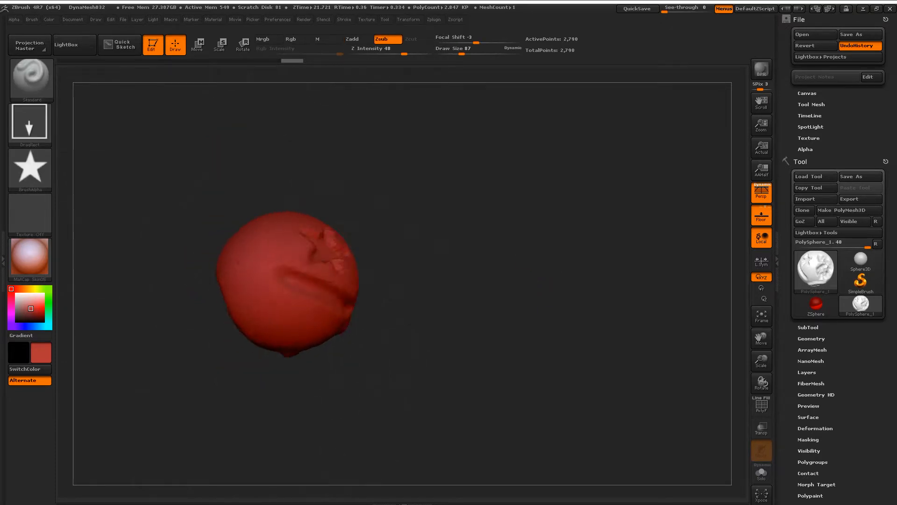
{"action": "left_click_drag", "start_coordinate": [325, 250], "coordinate": [346, 269]}
{"action": "left_click_drag", "start_coordinate": [351, 201], "coordinate": [369, 217]}
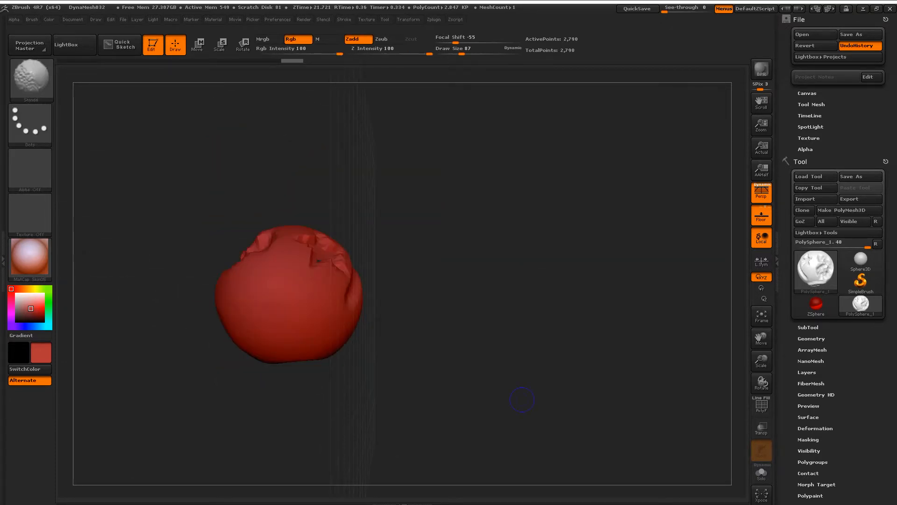
{"action": "mouse_move", "coordinate": [522, 400]}
{"action": "left_mouse_down"}
{"action": "mouse_move", "coordinate": [533, 178]}
{"action": "mouse_move", "coordinate": [744, 206]}
{"action": "left_mouse_up"}
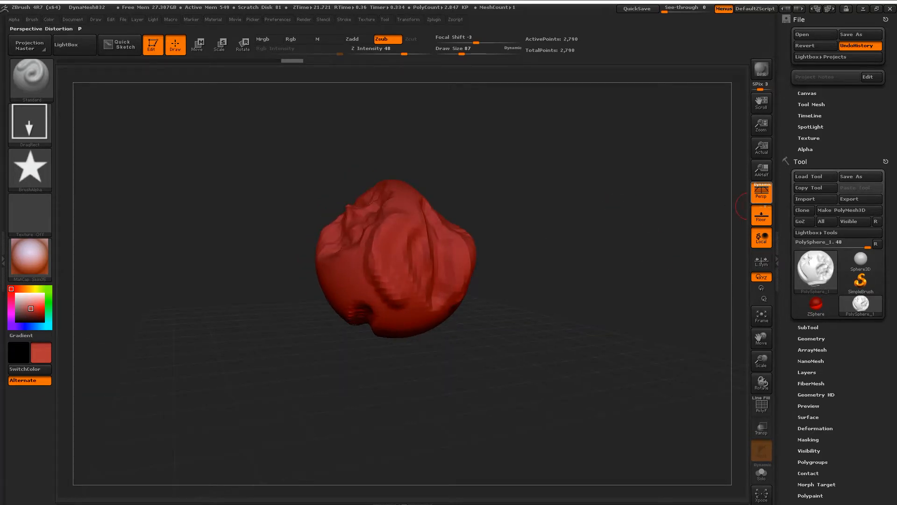
Turn perspective distortion off to compare the sphere's appearance, then turn it back on
{"action": "left_click", "coordinate": [761, 192]}
{"action": "left_click_drag", "start_coordinate": [630, 207], "coordinate": [566, 207]}
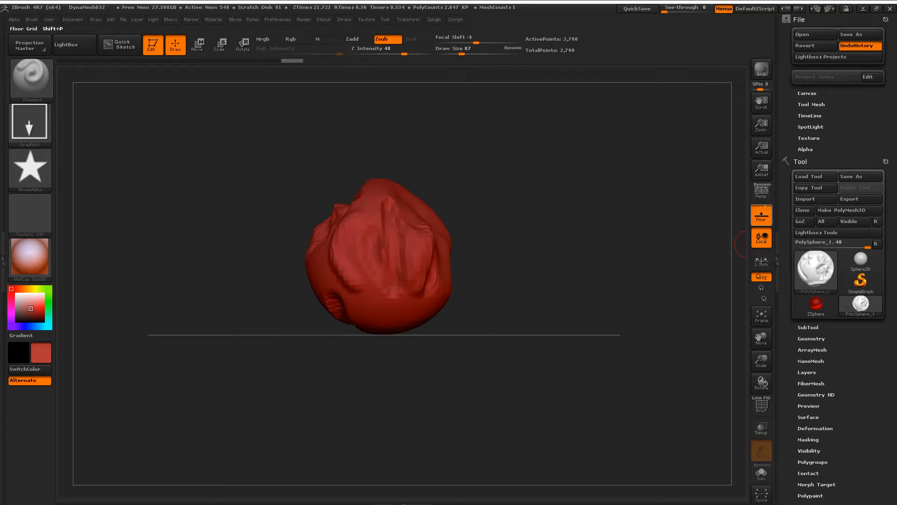
{"action": "left_click", "coordinate": [761, 192]}
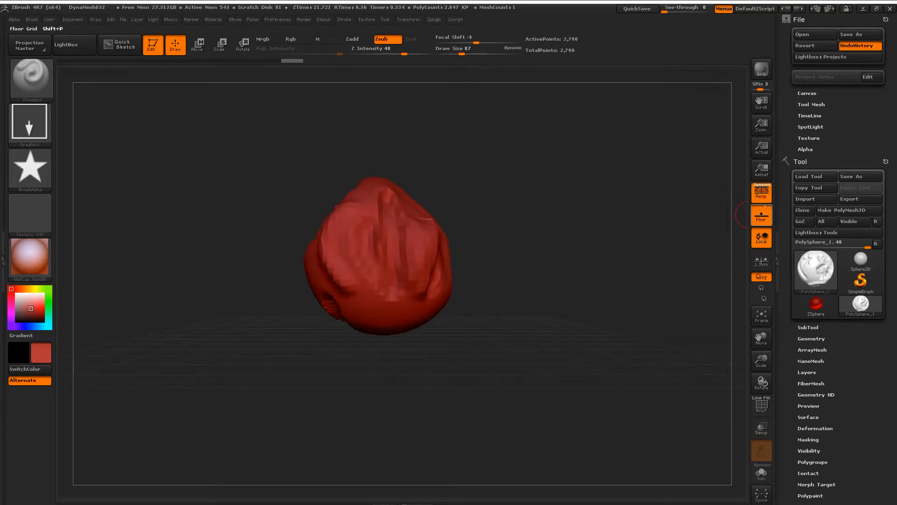
Toggle the floor grid off and back on around the sphere, and change which axis planes it shows
{"action": "left_click", "coordinate": [762, 216]}
{"action": "left_click", "coordinate": [761, 215]}
{"action": "left_click", "coordinate": [761, 216]}
{"action": "mouse_move", "coordinate": [655, 243]}
{"action": "left_mouse_down"}
{"action": "mouse_move", "coordinate": [444, 248]}
{"action": "mouse_move", "coordinate": [515, 245]}
{"action": "left_mouse_up"}
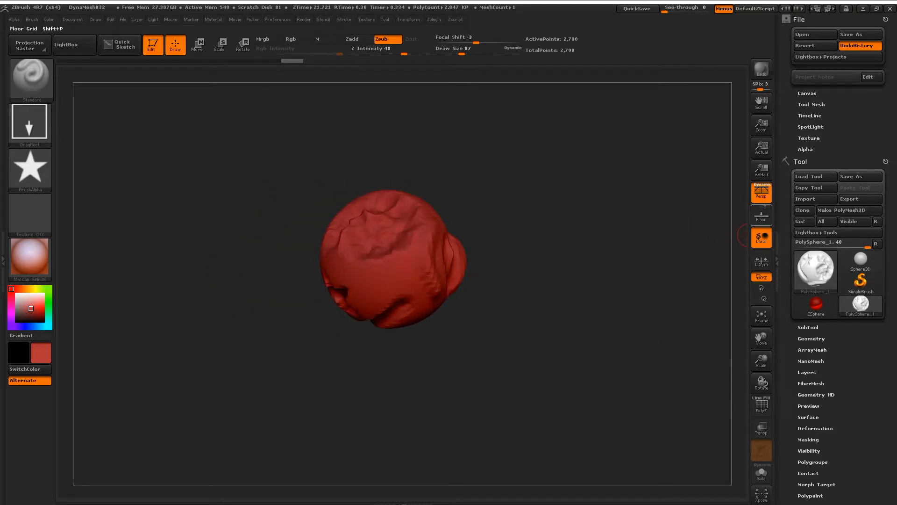
{"action": "left_click", "coordinate": [761, 215]}
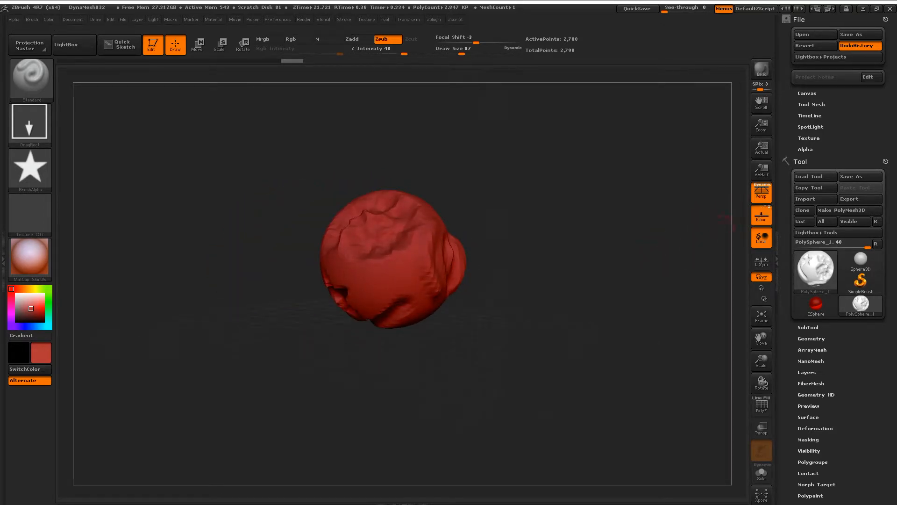
{"action": "mouse_move", "coordinate": [537, 273]}
{"action": "left_mouse_down"}
{"action": "mouse_move", "coordinate": [575, 262]}
{"action": "mouse_move", "coordinate": [528, 281]}
{"action": "mouse_move", "coordinate": [561, 304]}
{"action": "left_mouse_up"}
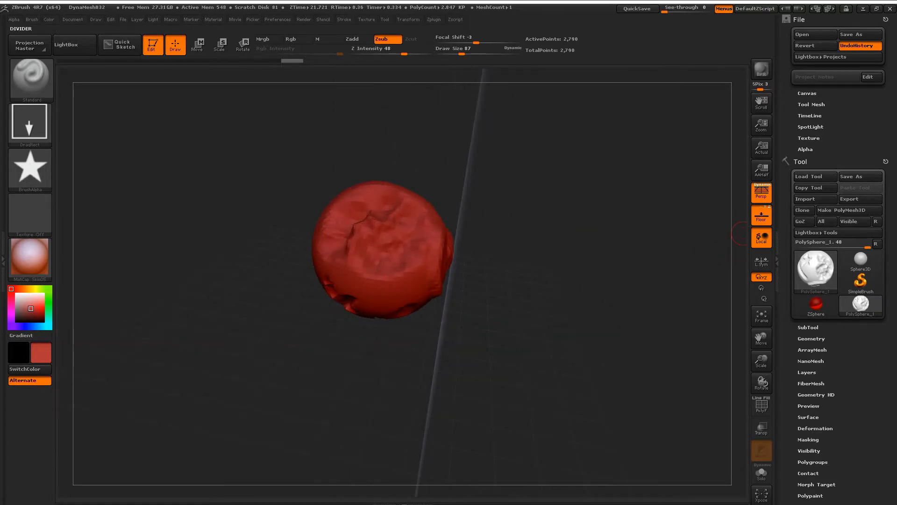
{"action": "left_click", "coordinate": [768, 206]}
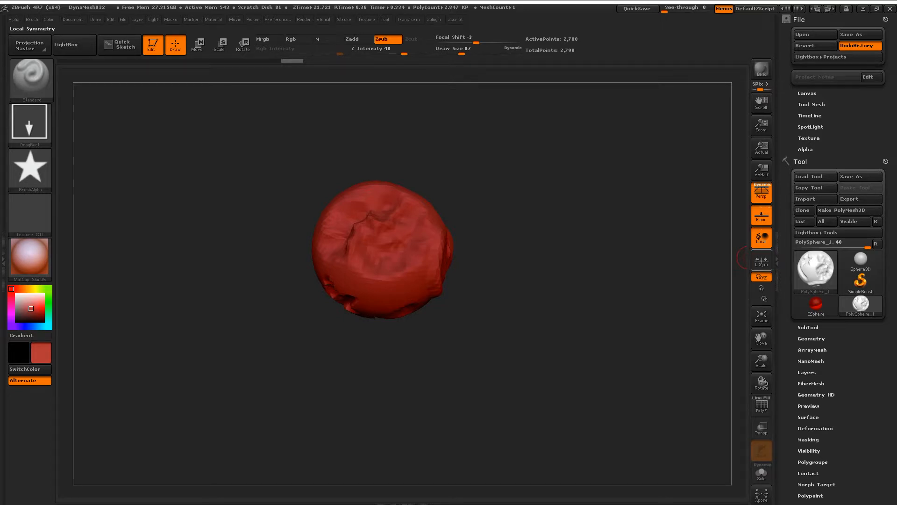
Move the sphere out of the visible canvas and bring it back by fitting the mesh to the view
{"action": "mouse_move", "coordinate": [638, 293]}
{"action": "left_mouse_down"}
{"action": "mouse_move", "coordinate": [651, 311]}
{"action": "mouse_move", "coordinate": [692, 303]}
{"action": "left_mouse_up"}
{"action": "left_click_drag", "start_coordinate": [722, 370], "coordinate": [721, 337], "text": "alt"}
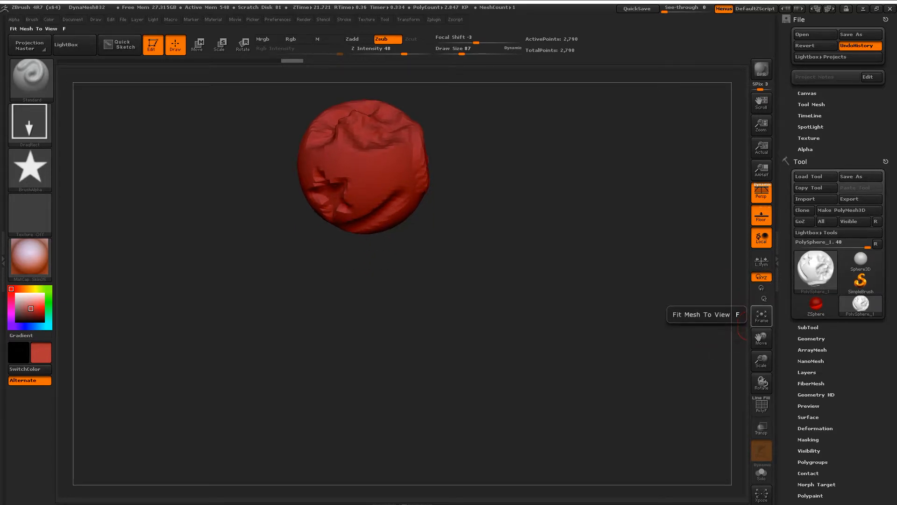
{"action": "left_click_drag", "start_coordinate": [729, 305], "coordinate": [444, 145], "text": "alt"}
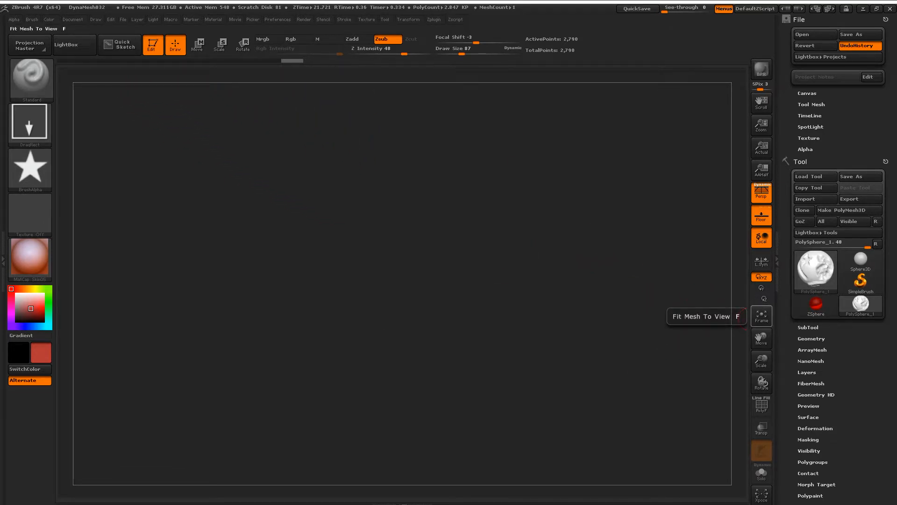
{"action": "left_click", "coordinate": [761, 316]}
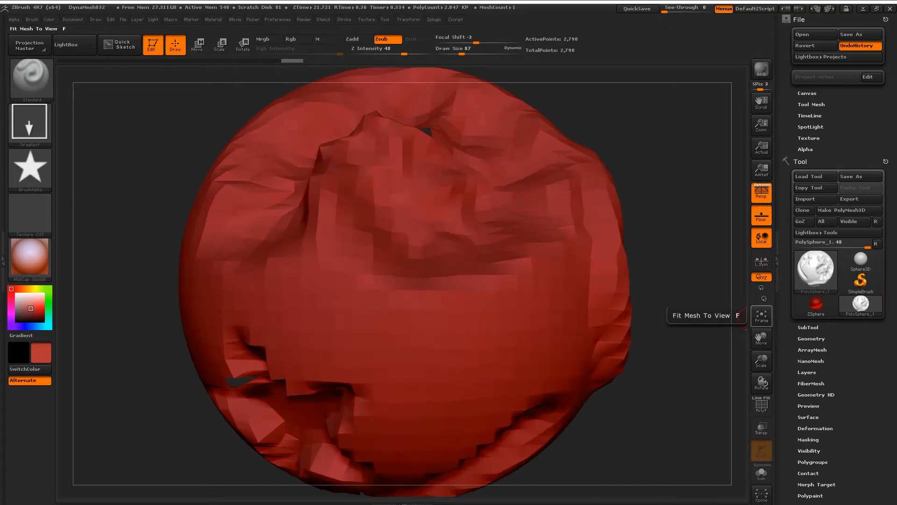
Shrink and recentre the sphere in the canvas, trying the Scale, Move and Rotate view controls
{"action": "left_click_drag", "start_coordinate": [762, 360], "coordinate": [762, 376]}
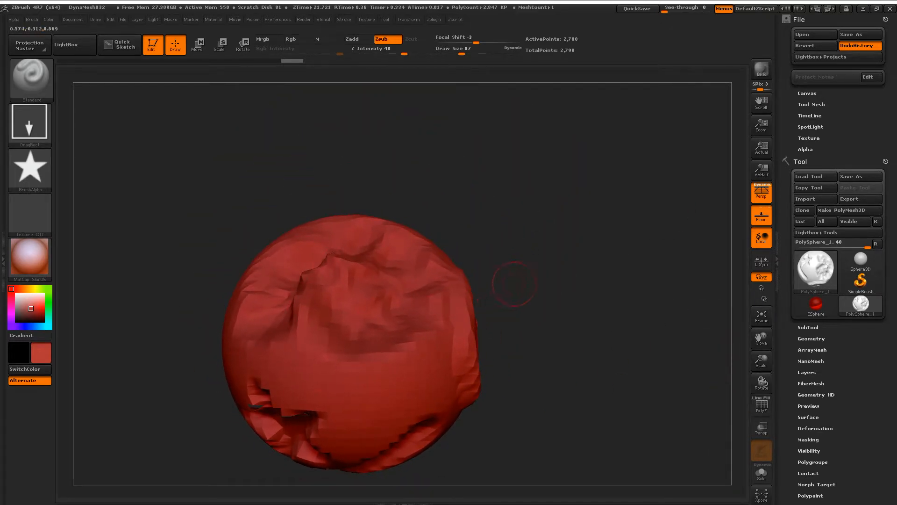
{"action": "left_click_drag", "start_coordinate": [517, 285], "coordinate": [543, 257], "text": "alt"}
{"action": "left_click_drag", "start_coordinate": [587, 345], "coordinate": [660, 310], "text": "alt"}
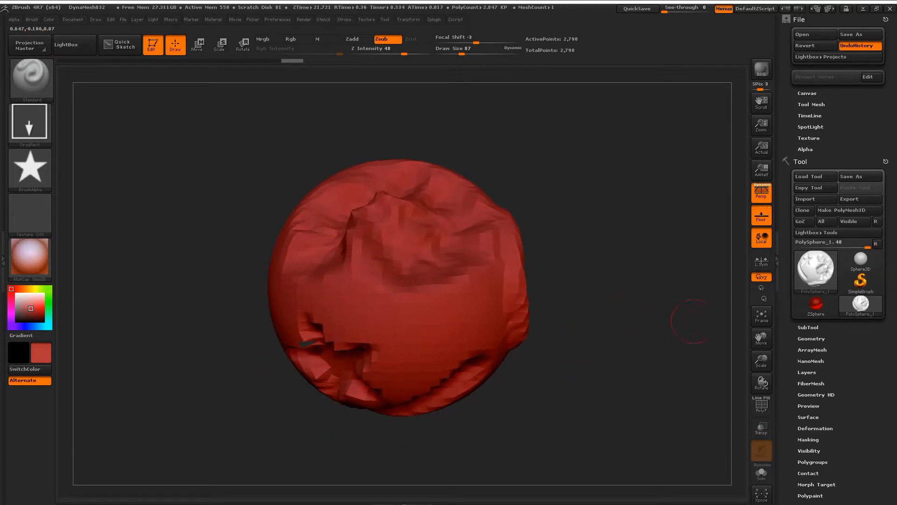
{"action": "left_click_drag", "start_coordinate": [762, 337], "coordinate": [743, 327]}
{"action": "mouse_move", "coordinate": [762, 361]}
{"action": "left_mouse_down"}
{"action": "mouse_move", "coordinate": [762, 378]}
{"action": "mouse_move", "coordinate": [762, 368]}
{"action": "left_mouse_up"}
{"action": "left_click_drag", "start_coordinate": [762, 381], "coordinate": [752, 374]}
Examine the sphere from its dented side around to its smoother side at different view scales
{"action": "left_click_drag", "start_coordinate": [260, 260], "coordinate": [541, 159]}
{"action": "mouse_move", "coordinate": [653, 164]}
{"action": "left_mouse_down"}
{"action": "mouse_move", "coordinate": [654, 247]}
{"action": "mouse_move", "coordinate": [631, 168]}
{"action": "mouse_move", "coordinate": [649, 262]}
{"action": "mouse_move", "coordinate": [648, 187]}
{"action": "mouse_move", "coordinate": [667, 194]}
{"action": "left_mouse_up"}
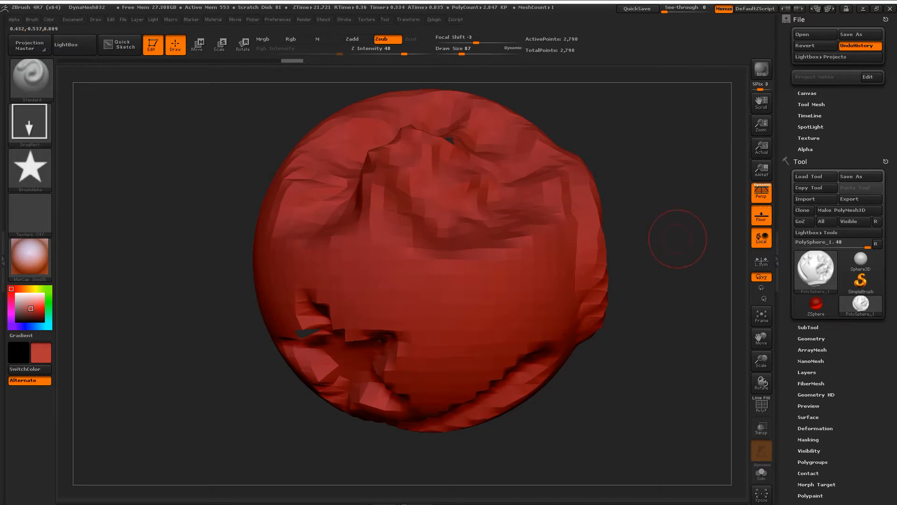
{"action": "left_click_drag", "start_coordinate": [678, 237], "coordinate": [697, 245]}
{"action": "left_click_drag", "start_coordinate": [761, 361], "coordinate": [729, 336]}
{"action": "mouse_move", "coordinate": [537, 271]}
{"action": "left_mouse_down"}
{"action": "mouse_move", "coordinate": [631, 286]}
{"action": "mouse_move", "coordinate": [542, 271]}
{"action": "mouse_move", "coordinate": [542, 289]}
{"action": "mouse_move", "coordinate": [521, 287]}
{"action": "mouse_move", "coordinate": [509, 253]}
{"action": "mouse_move", "coordinate": [542, 266]}
{"action": "mouse_move", "coordinate": [544, 290]}
{"action": "left_mouse_up"}
{"action": "mouse_move", "coordinate": [634, 296]}
{"action": "left_mouse_down"}
{"action": "mouse_move", "coordinate": [561, 285]}
{"action": "mouse_move", "coordinate": [609, 253]}
{"action": "mouse_move", "coordinate": [591, 275]}
{"action": "mouse_move", "coordinate": [567, 238]}
{"action": "mouse_move", "coordinate": [566, 305]}
{"action": "left_mouse_up"}
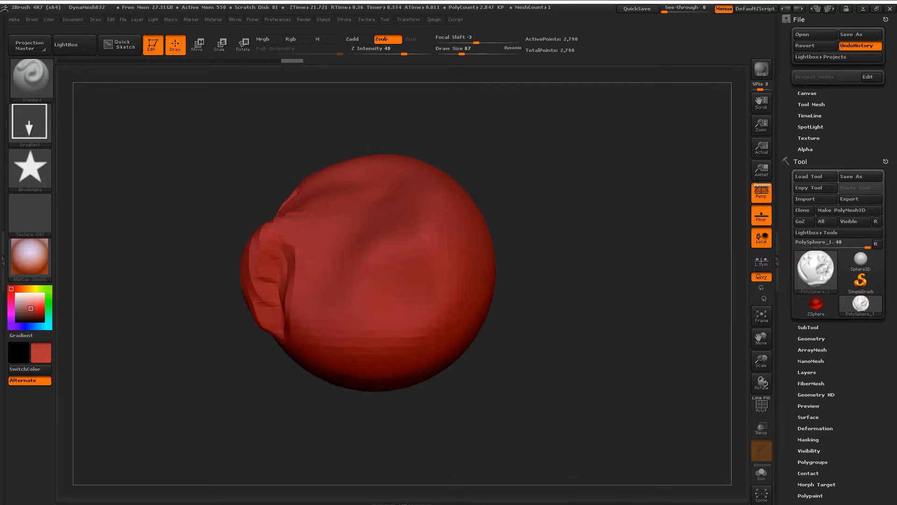
{"action": "left_click_drag", "start_coordinate": [572, 235], "coordinate": [666, 346]}
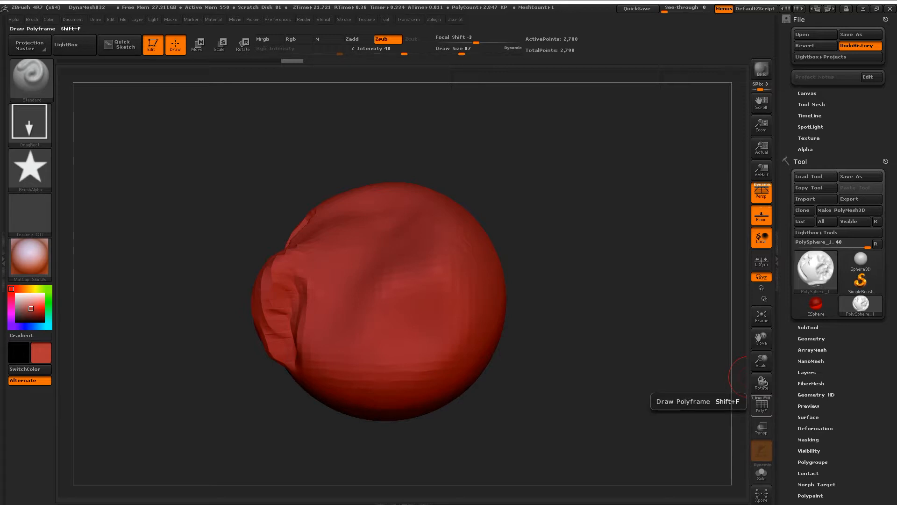
Turn on the PolyFrame display and inspect the sphere's wireframe from different sides
{"action": "left_click", "coordinate": [761, 405]}
{"action": "left_click_drag", "start_coordinate": [637, 310], "coordinate": [621, 313]}
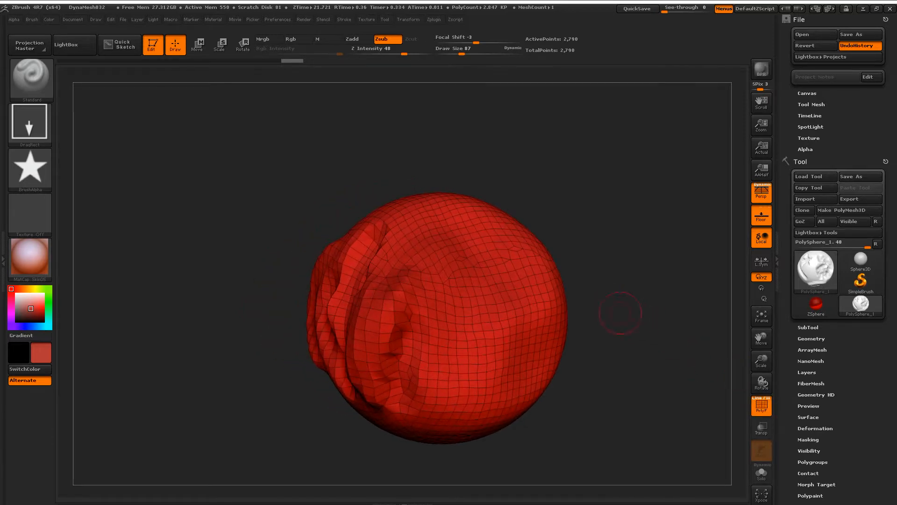
{"action": "left_click_drag", "start_coordinate": [627, 240], "coordinate": [407, 337]}
{"action": "left_click_drag", "start_coordinate": [667, 220], "coordinate": [649, 269]}
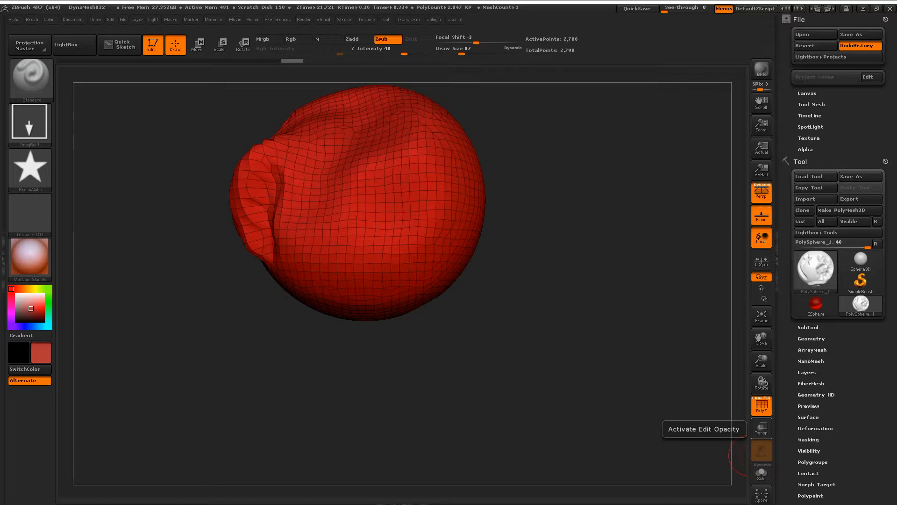
{"action": "left_click_drag", "start_coordinate": [737, 465], "coordinate": [743, 465]}
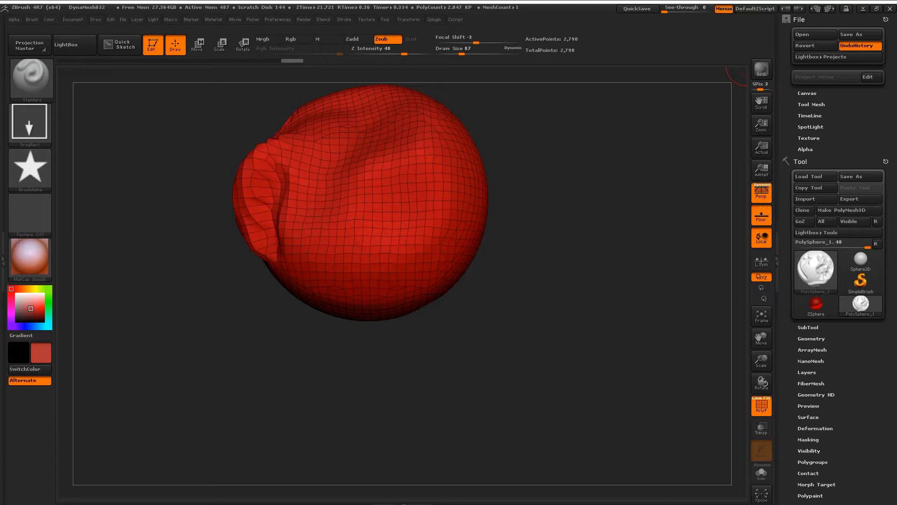
Look through the Tool palette's sections, including the ArrayMesh settings
{"action": "scroll", "coordinate": [836, 210], "scroll_direction": "down", "scroll_amount": 5}
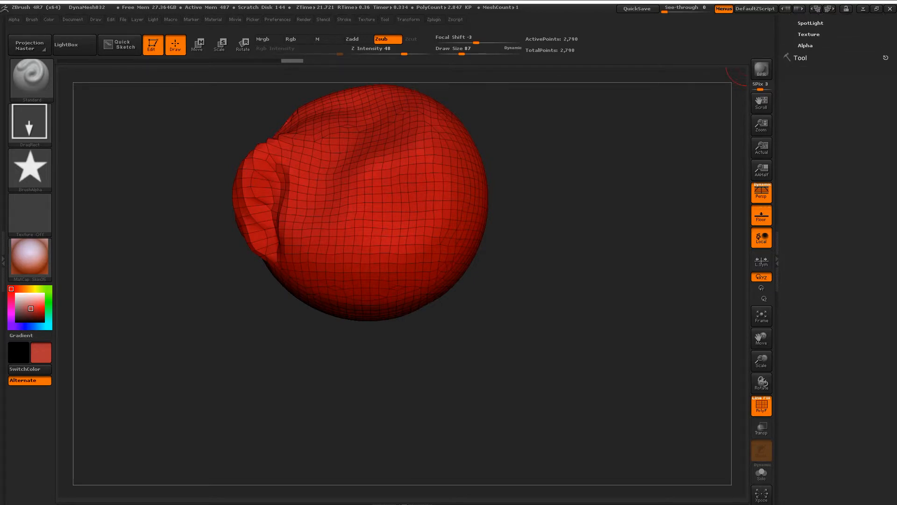
{"action": "scroll", "coordinate": [837, 257], "scroll_direction": "down", "scroll_amount": 1}
{"action": "left_click", "coordinate": [812, 229]}
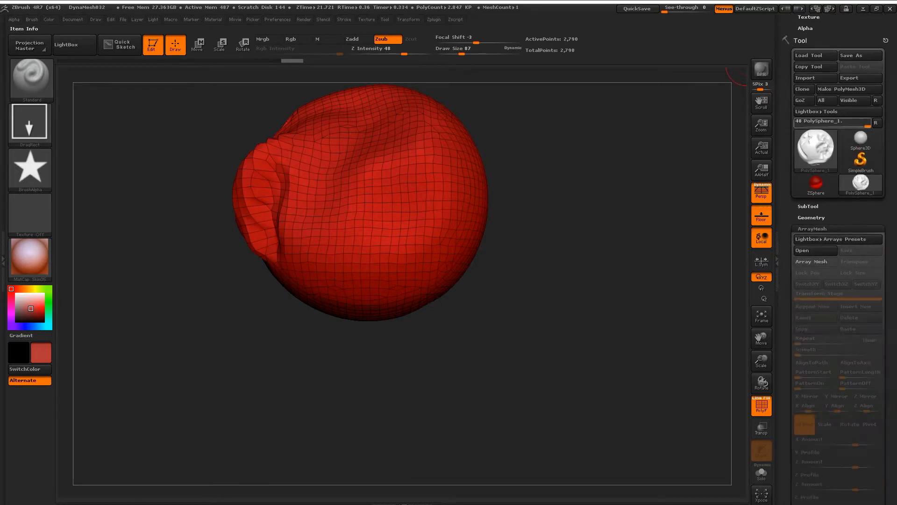
{"action": "scroll", "coordinate": [836, 187], "scroll_direction": "up", "scroll_amount": 3}
{"action": "scroll", "coordinate": [815, 184], "scroll_direction": "up", "scroll_amount": 2}
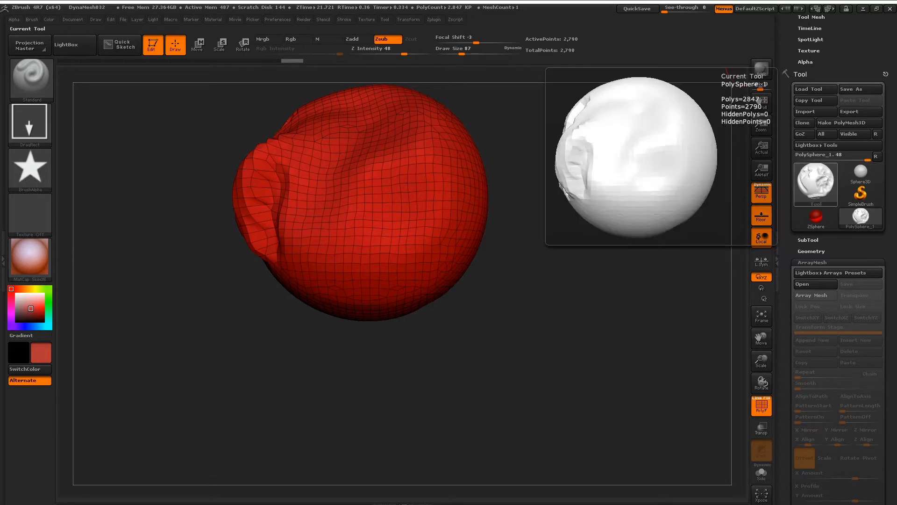
Insert a Cube3D mesh as a new subtool beneath the PolySphere in the SubTool list
{"action": "left_click", "coordinate": [808, 240]}
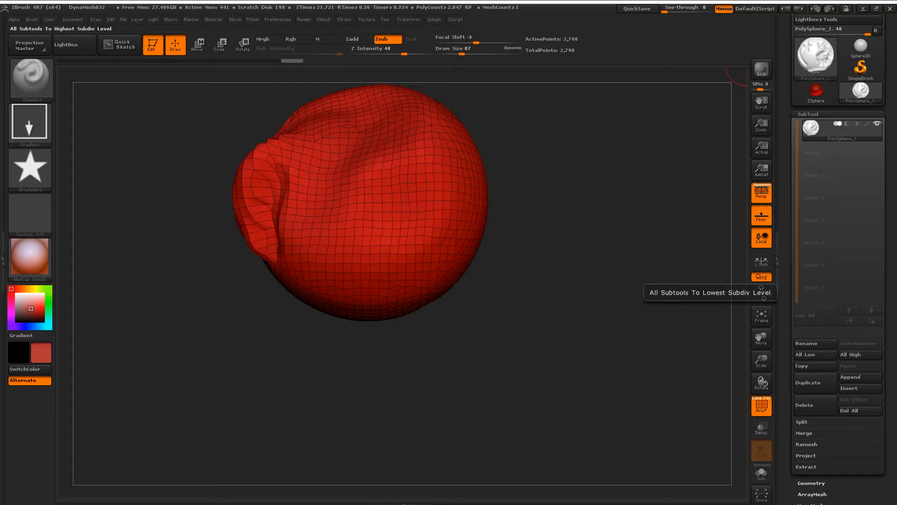
{"action": "left_click", "coordinate": [861, 388]}
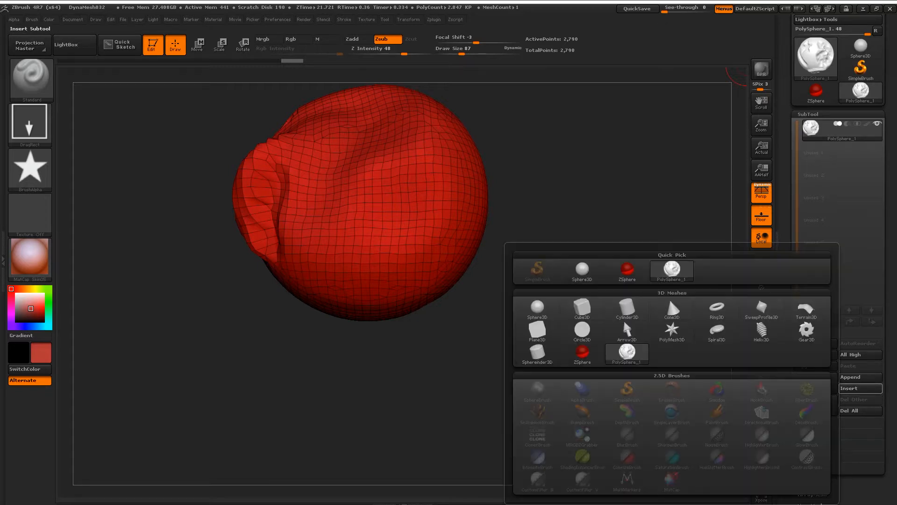
{"action": "left_click", "coordinate": [624, 320]}
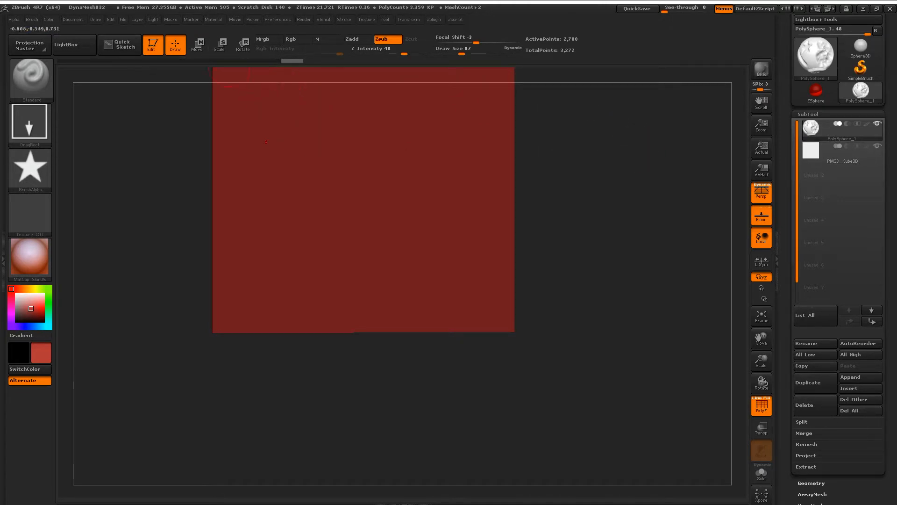
Move the sphere sideways out of the cube with the Move transpose line, placing it beside the cube
{"action": "left_click", "coordinate": [196, 44]}
{"action": "left_click_drag", "start_coordinate": [364, 180], "coordinate": [476, 179], "text": "shift"}
{"action": "mouse_move", "coordinate": [420, 180]}
{"action": "left_mouse_down"}
{"action": "mouse_move", "coordinate": [734, 209]}
{"action": "mouse_move", "coordinate": [734, 163]}
{"action": "mouse_move", "coordinate": [734, 205]}
{"action": "mouse_move", "coordinate": [704, 224]}
{"action": "left_mouse_up"}
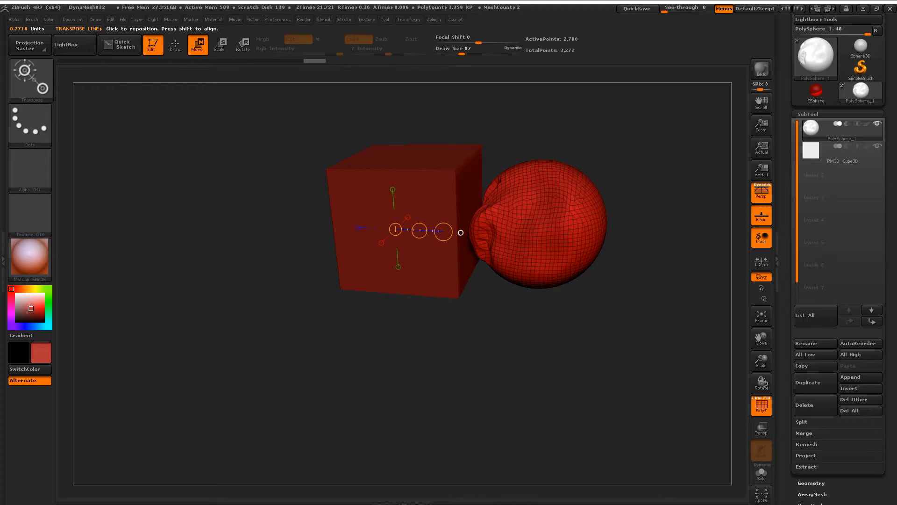
Divide the sphere's geometry twice to reach subdivision level 3
{"action": "scroll", "coordinate": [872, 279], "scroll_direction": "down", "scroll_amount": 3}
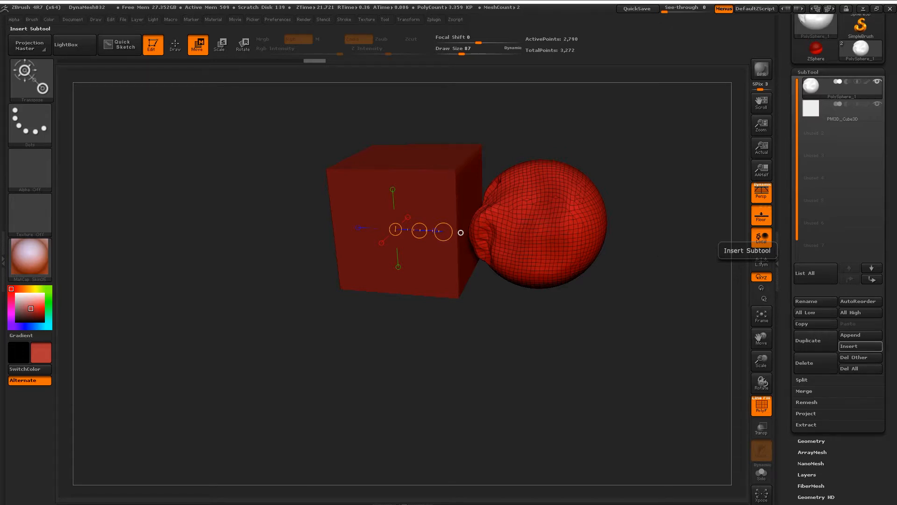
{"action": "scroll", "coordinate": [860, 368], "scroll_direction": "down", "scroll_amount": 3}
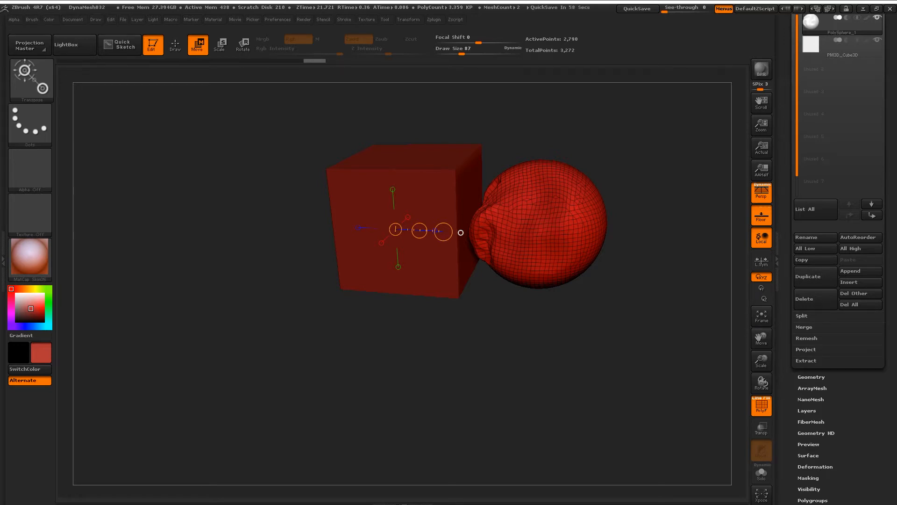
{"action": "left_click_drag", "start_coordinate": [461, 232], "coordinate": [448, 175], "text": "shift"}
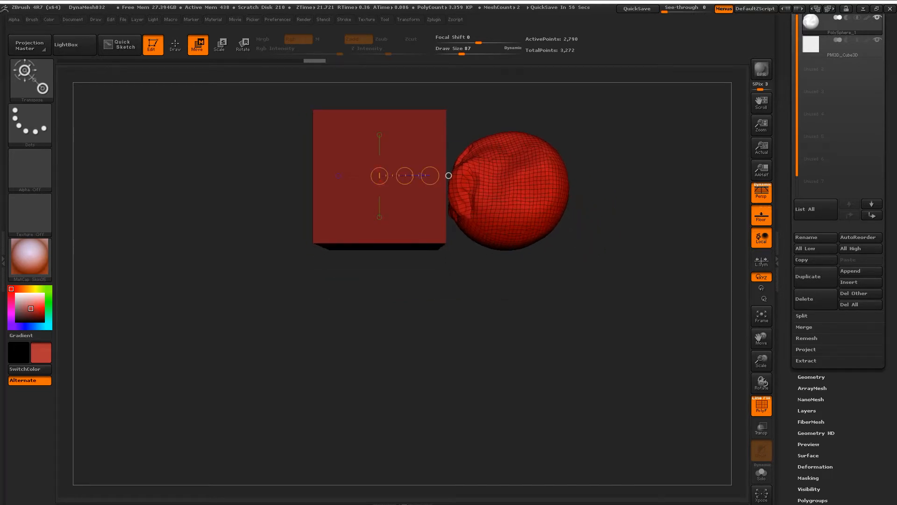
{"action": "left_click", "coordinate": [811, 377]}
{"action": "left_click_drag", "start_coordinate": [788, 47], "coordinate": [789, 116]}
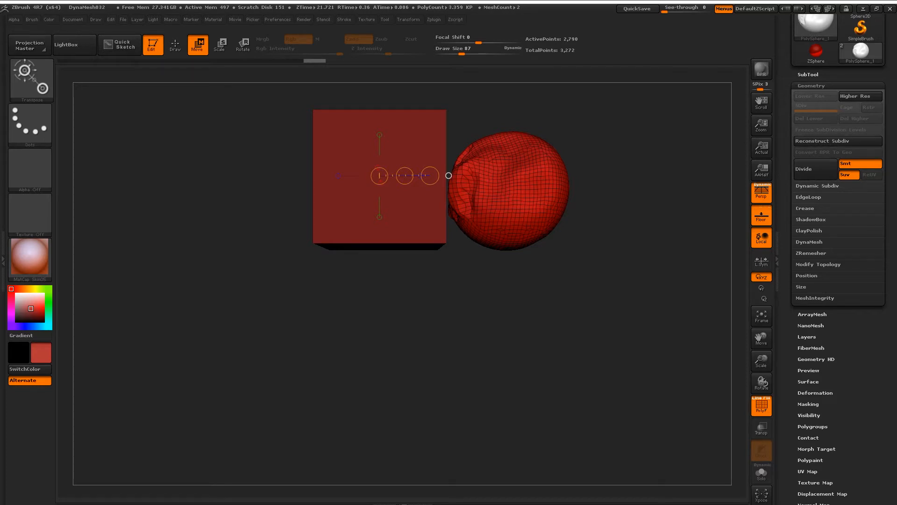
{"action": "left_click_drag", "start_coordinate": [640, 280], "coordinate": [598, 287]}
{"action": "left_click", "coordinate": [816, 169]}
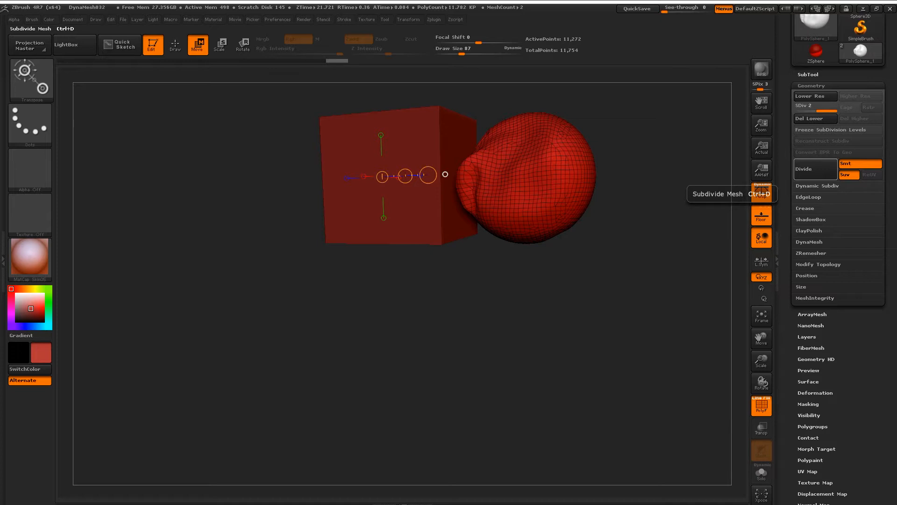
{"action": "left_click", "coordinate": [816, 168]}
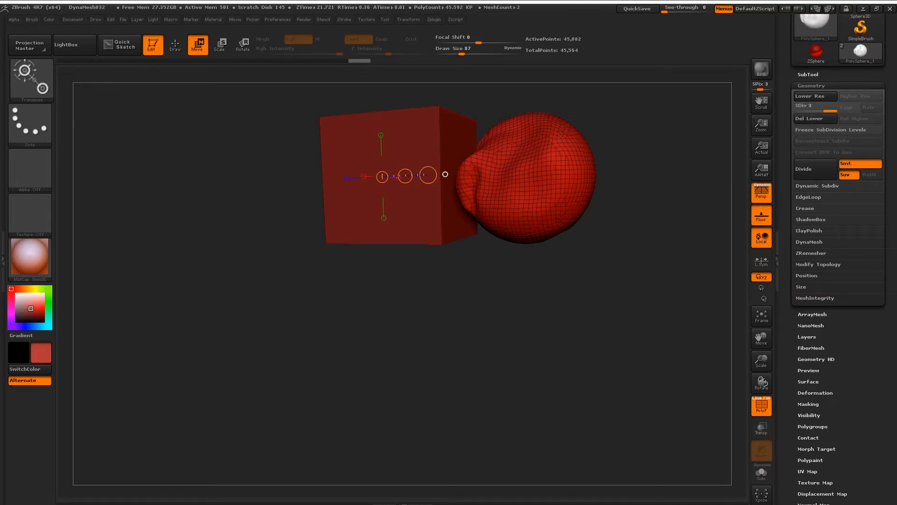
Turn off the PolyFrame display and compare the sphere at subdivision levels 1 and 3, finishing at level 1
{"action": "left_click", "coordinate": [815, 107]}
{"action": "left_click", "coordinate": [801, 107]}
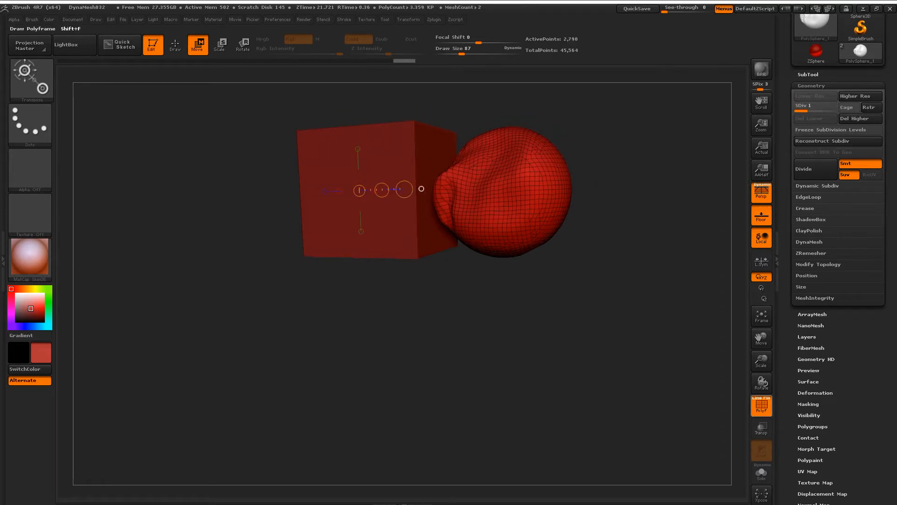
{"action": "left_click", "coordinate": [761, 405]}
{"action": "left_click_drag", "start_coordinate": [621, 233], "coordinate": [579, 284], "text": "alt"}
{"action": "left_click", "coordinate": [831, 107]}
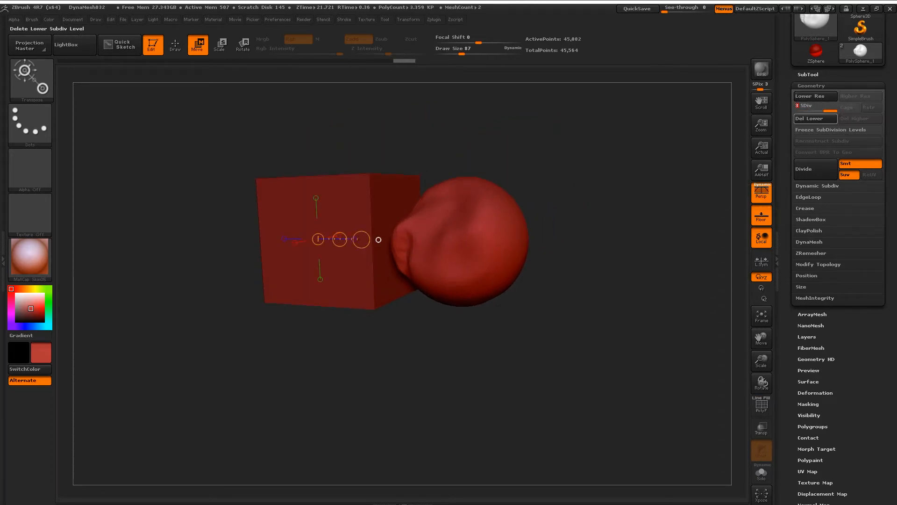
{"action": "left_click", "coordinate": [801, 107]}
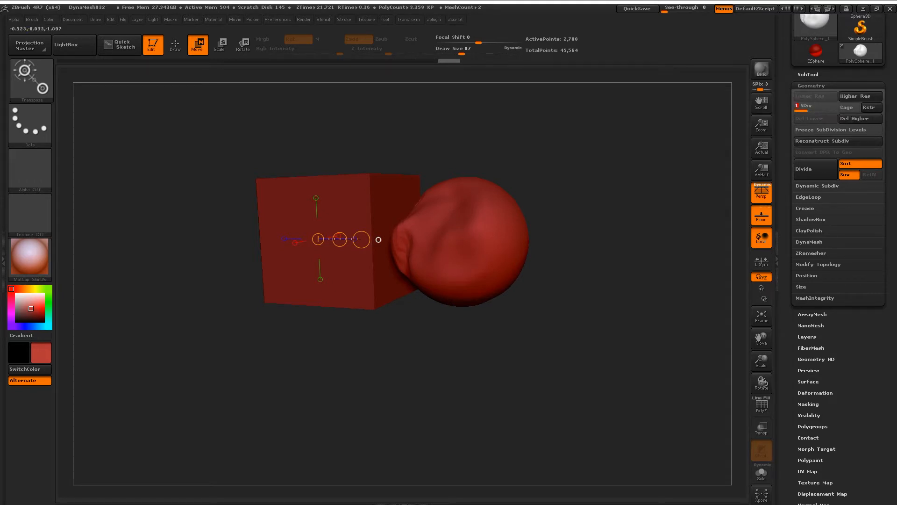
Return to Draw mode, set the draw size to 177 and stamp star imprints into the sphere at level 1
{"action": "key", "text": "q"}
{"action": "key", "text": "space"}
{"action": "key", "text": "shift"}
{"action": "mouse_move", "coordinate": [469, 233]}
{"action": "left_mouse_down"}
{"action": "mouse_move", "coordinate": [471, 247]}
{"action": "mouse_move", "coordinate": [496, 261]}
{"action": "left_mouse_up"}
{"action": "left_click_drag", "start_coordinate": [524, 227], "coordinate": [538, 237]}
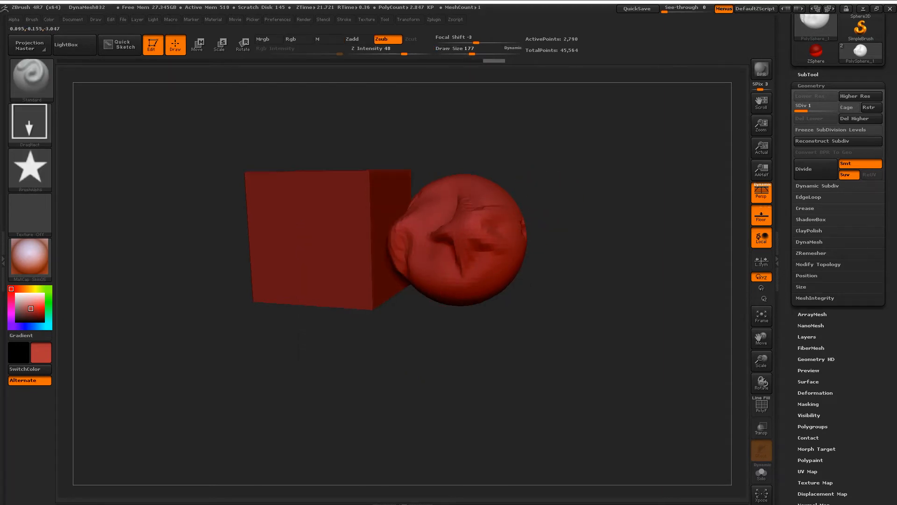
Undo the recent star imprints and stamp one large star into the sphere's front at subdivision level 1
{"action": "key", "text": "ctrl+z"}
{"action": "key", "text": "ctrl+z"}
{"action": "key", "text": "ctrl+z"}
{"action": "left_click_drag", "start_coordinate": [468, 222], "coordinate": [502, 250]}
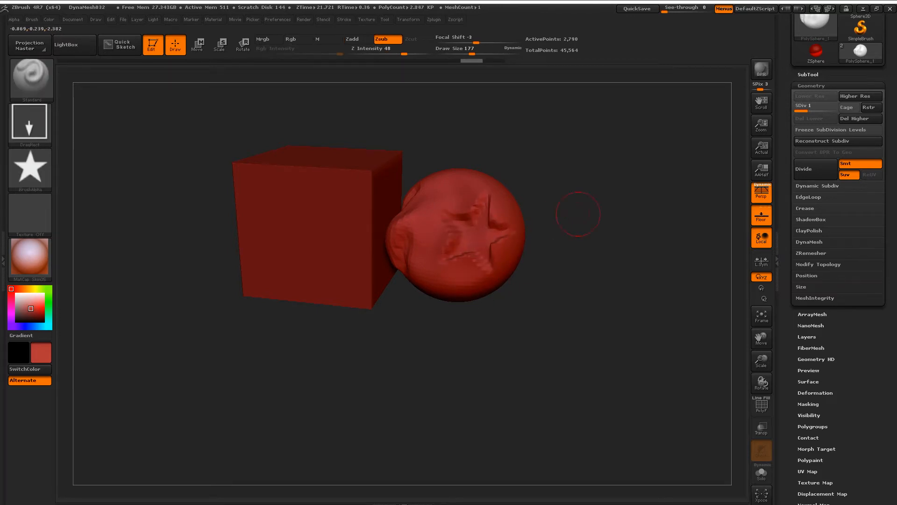
Raise the sphere to subdivision level 3 and stamp a star into its upper surface
{"action": "left_click_drag", "start_coordinate": [801, 106], "coordinate": [834, 107]}
{"action": "left_click_drag", "start_coordinate": [469, 229], "coordinate": [477, 212]}
{"action": "left_click_drag", "start_coordinate": [535, 265], "coordinate": [579, 217], "text": "shift"}
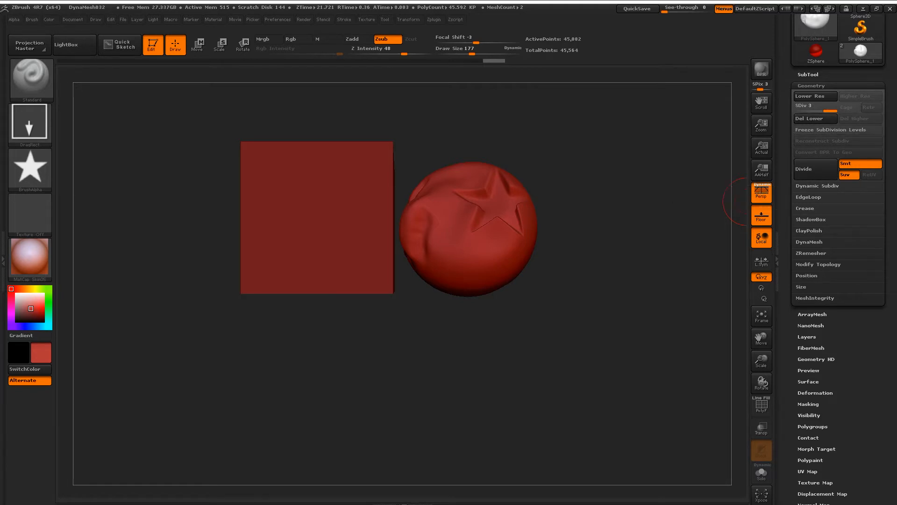
Examine the Dynamic Subdiv, DynaMesh and ZRemesher settings of the geometry, finishing with the DynaMesh settings open
{"action": "left_click", "coordinate": [818, 185]}
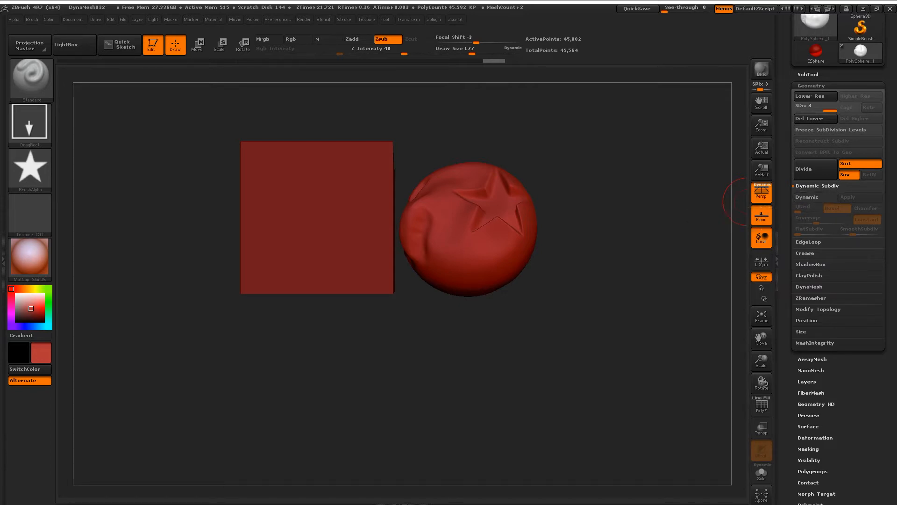
{"action": "left_click", "coordinate": [810, 287]}
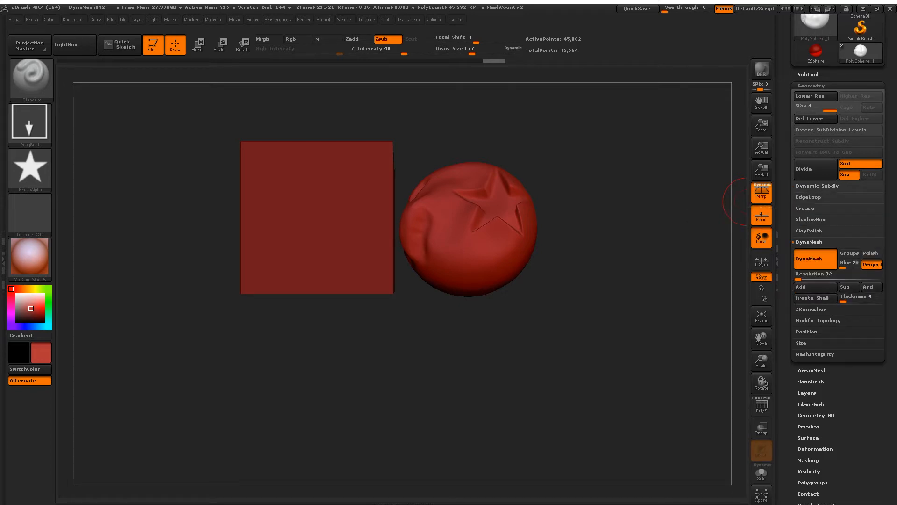
{"action": "left_click", "coordinate": [811, 309]}
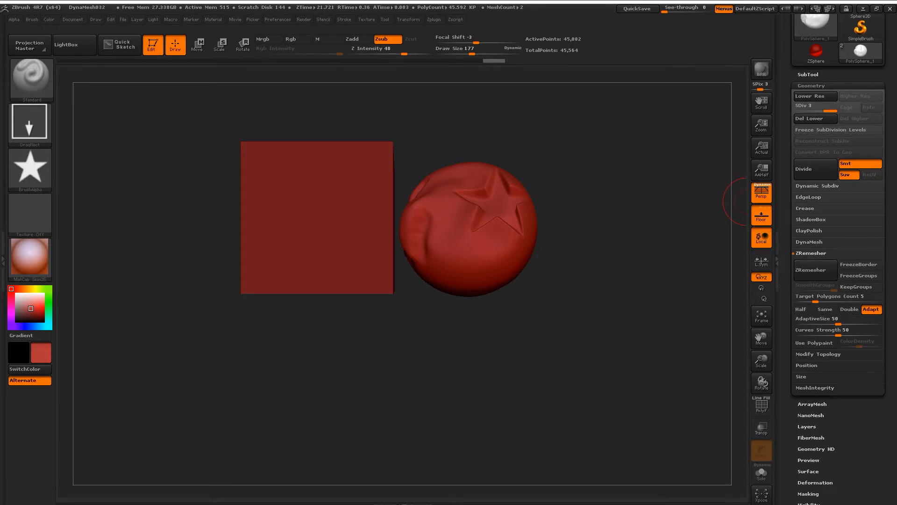
{"action": "left_click", "coordinate": [809, 242]}
Select the Move Elastic brush, set the draw size to 550 and pull the sphere diagonally downward into a long spike
{"action": "left_click_drag", "start_coordinate": [609, 225], "coordinate": [564, 269], "text": "alt"}
{"action": "left_click_drag", "start_coordinate": [762, 357], "coordinate": [752, 371]}
{"action": "left_click_drag", "start_coordinate": [571, 280], "coordinate": [594, 314], "text": "alt"}
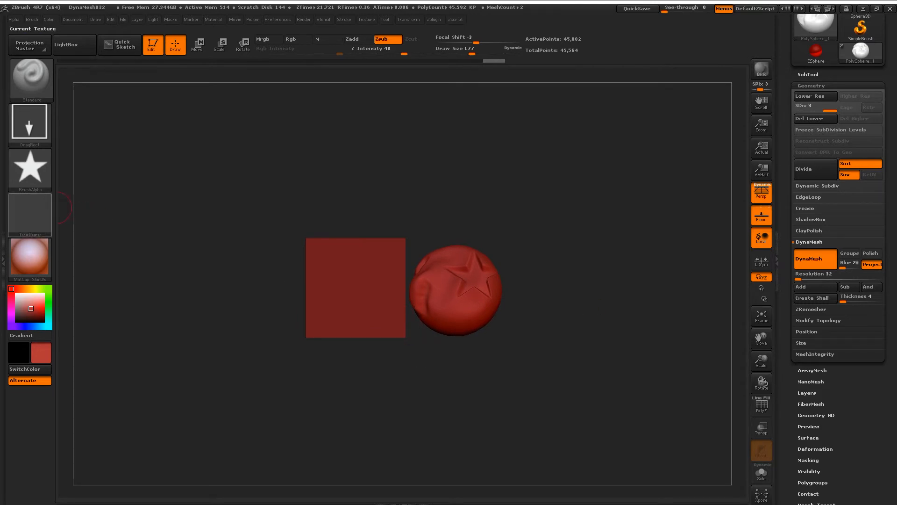
{"action": "left_click", "coordinate": [30, 77]}
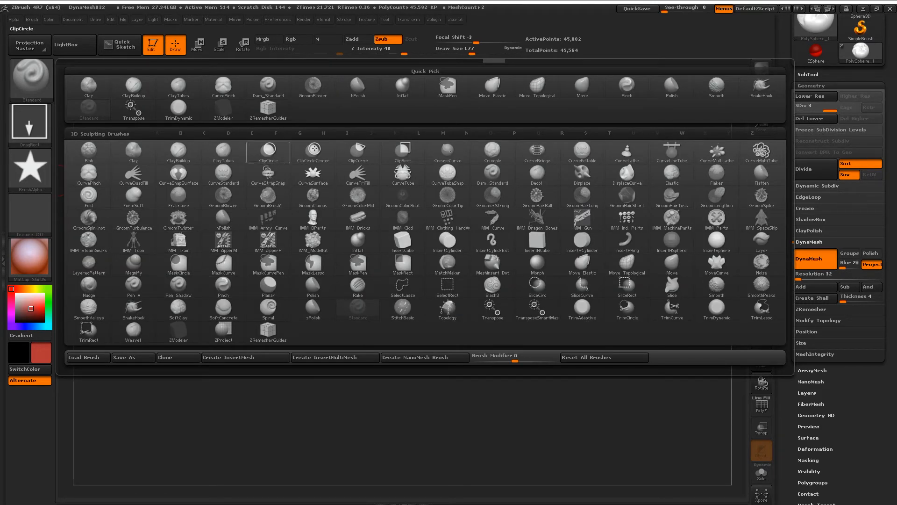
{"action": "key", "text": "m"}
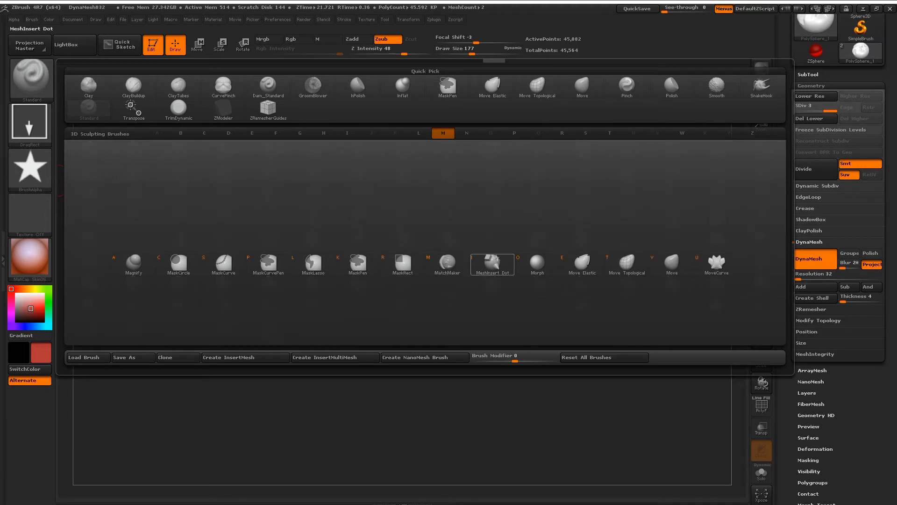
{"action": "left_click", "coordinate": [583, 262]}
{"action": "key", "text": "space"}
{"action": "left_click_drag", "start_coordinate": [536, 276], "coordinate": [561, 277]}
{"action": "left_click_drag", "start_coordinate": [458, 287], "coordinate": [562, 362]}
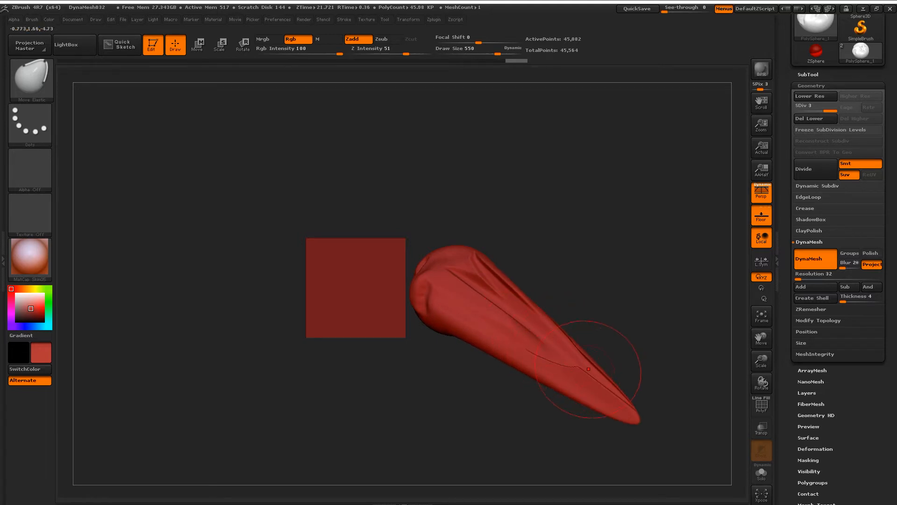
Turn on the PolyFrame display and pull the spike's tip downward to form a long bent limb
{"action": "left_click", "coordinate": [761, 405]}
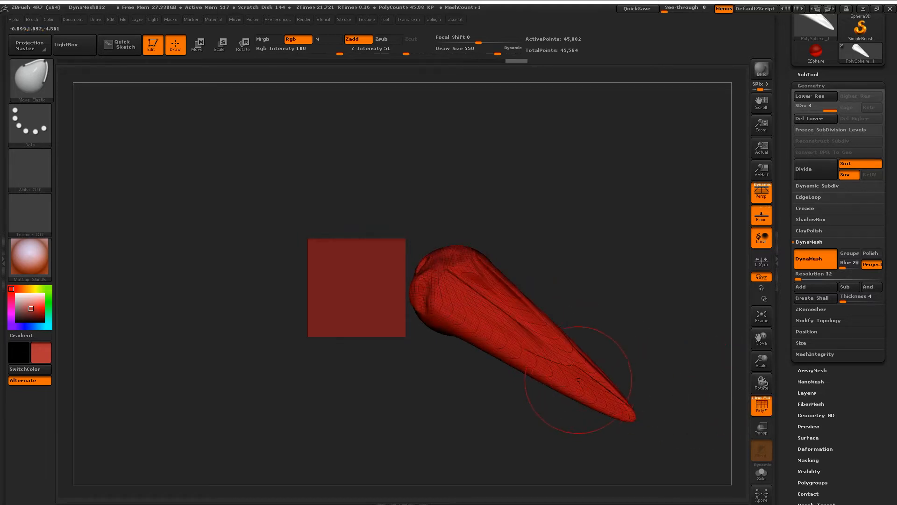
{"action": "left_click_drag", "start_coordinate": [641, 337], "coordinate": [651, 314]}
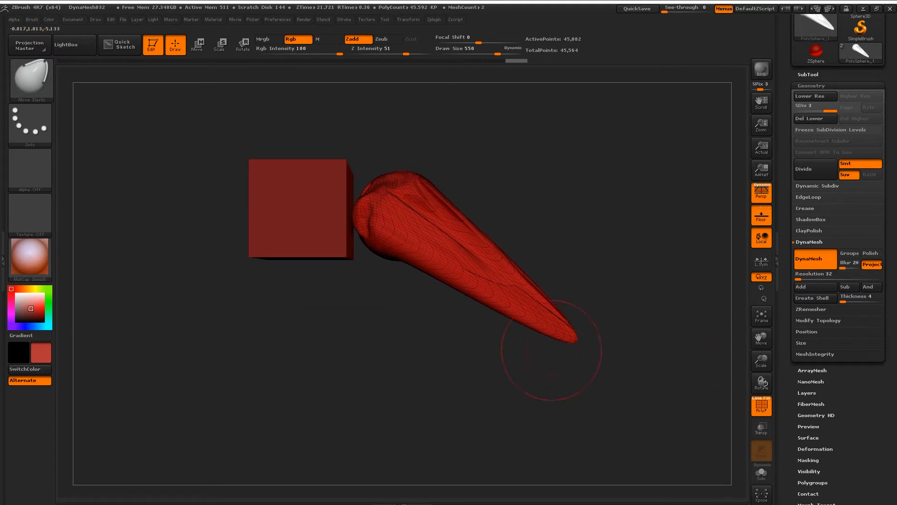
{"action": "mouse_move", "coordinate": [559, 331]}
{"action": "left_mouse_down"}
{"action": "mouse_move", "coordinate": [545, 418]}
{"action": "mouse_move", "coordinate": [571, 472]}
{"action": "left_mouse_up"}
{"action": "left_click_drag", "start_coordinate": [622, 374], "coordinate": [596, 312], "text": "alt"}
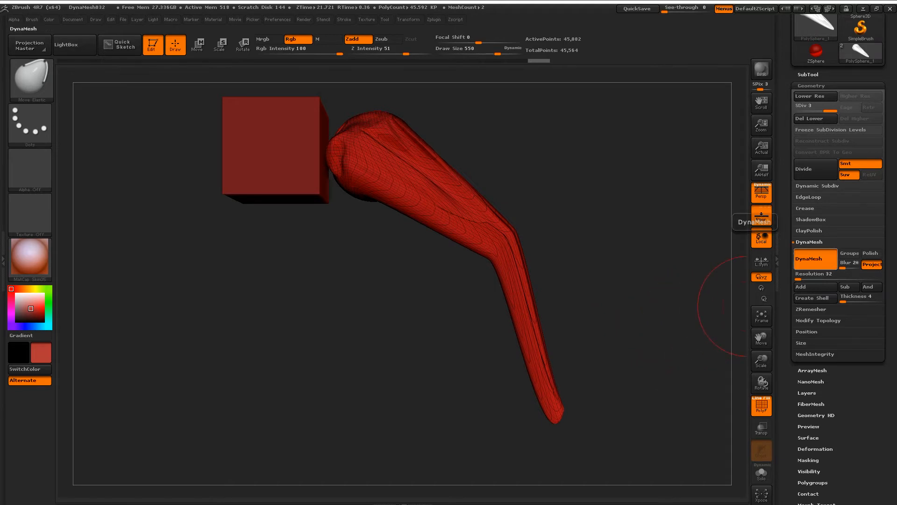
Remesh the stretched limb with DynaMesh at resolution 32 to even out its polygons
{"action": "left_click_drag", "start_coordinate": [608, 292], "coordinate": [642, 216], "text": "ctrl"}
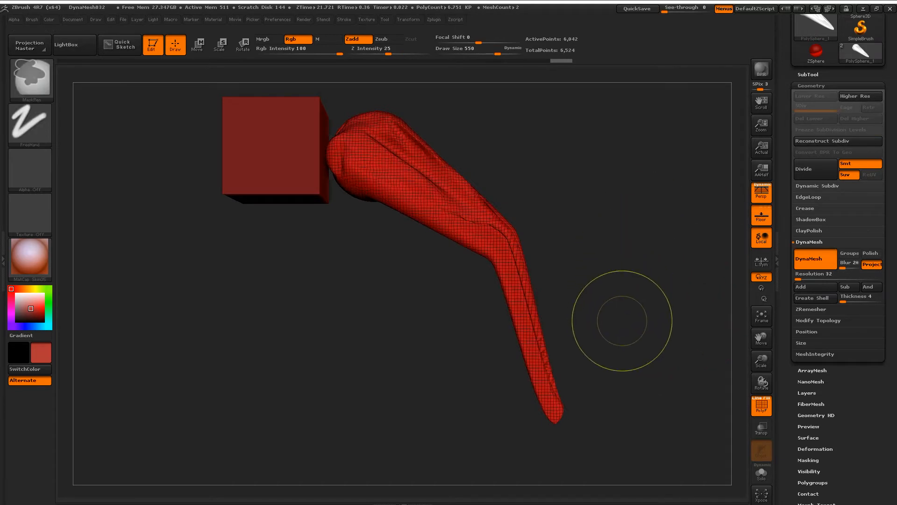
{"action": "left_click_drag", "start_coordinate": [604, 332], "coordinate": [663, 244], "text": "ctrl"}
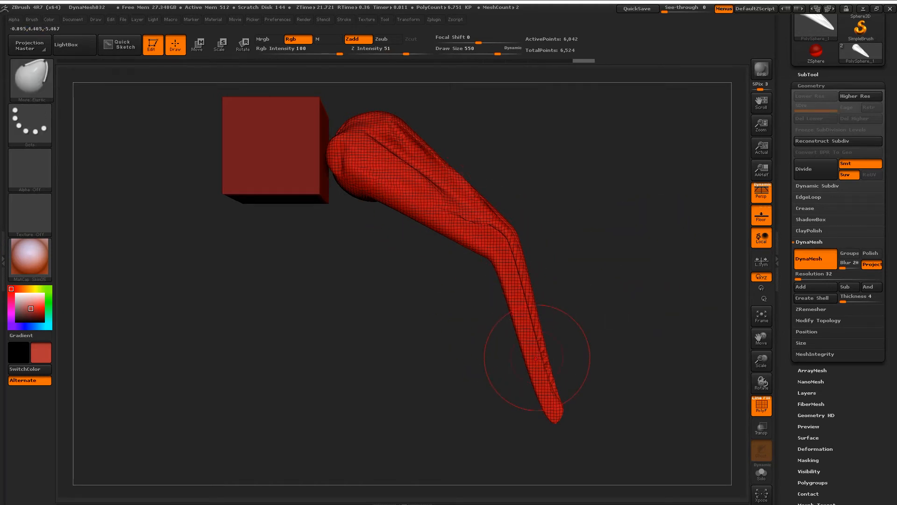
{"action": "left_click_drag", "start_coordinate": [616, 289], "coordinate": [612, 268]}
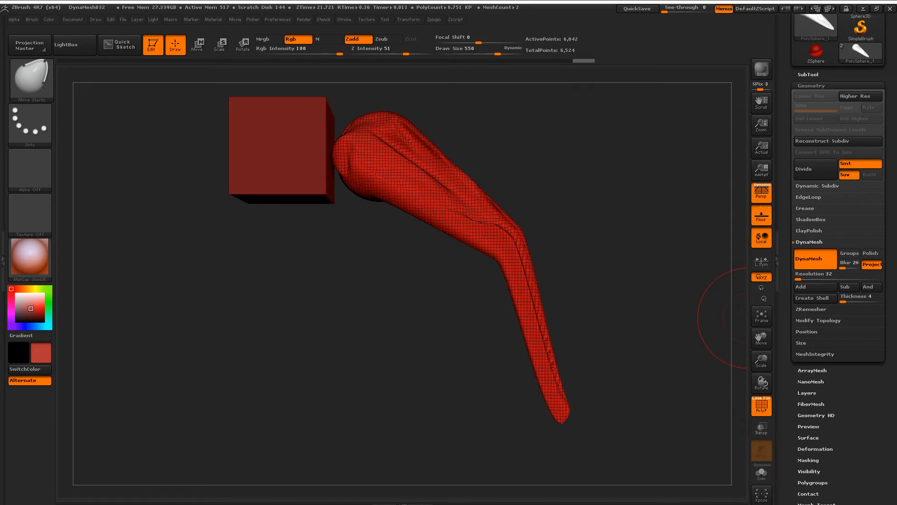
Run ZRemesher on the limb with a Target Polygons Count of 5 and inspect the bend's new edge flow up close
{"action": "left_click", "coordinate": [811, 309]}
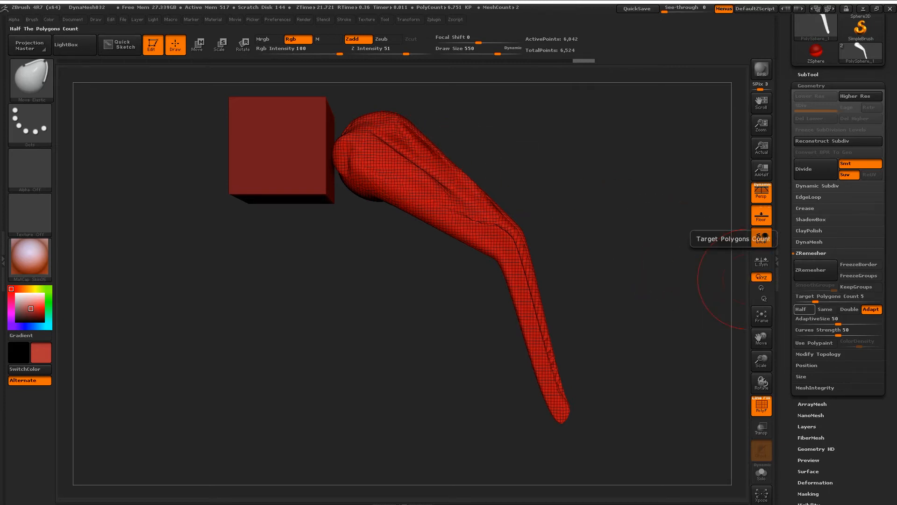
{"action": "left_click", "coordinate": [812, 270]}
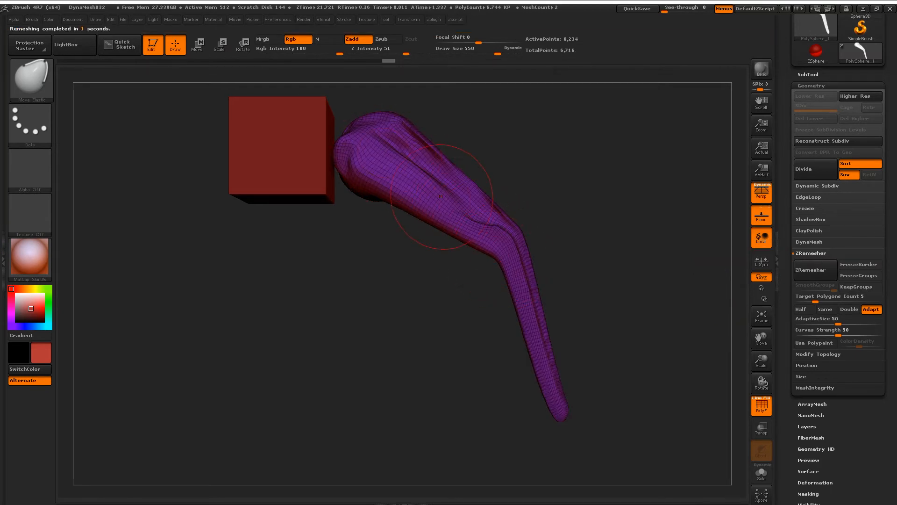
{"action": "left_click_drag", "start_coordinate": [761, 360], "coordinate": [761, 414]}
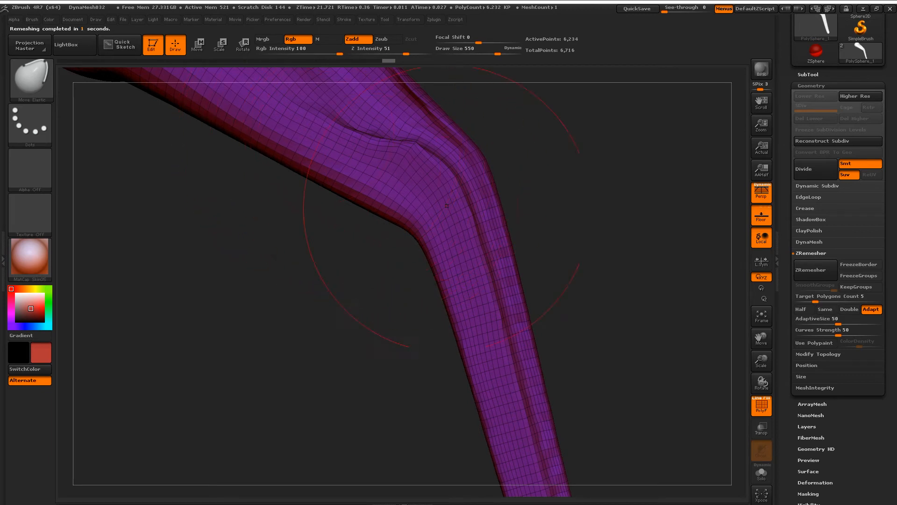
Examine the remeshed limb's edge flow from the bend to the tip, including the whole limb beside the cube
{"action": "left_click_drag", "start_coordinate": [761, 362], "coordinate": [691, 355]}
{"action": "left_click_drag", "start_coordinate": [761, 339], "coordinate": [731, 278]}
{"action": "left_click_drag", "start_coordinate": [888, 350], "coordinate": [888, 147]}
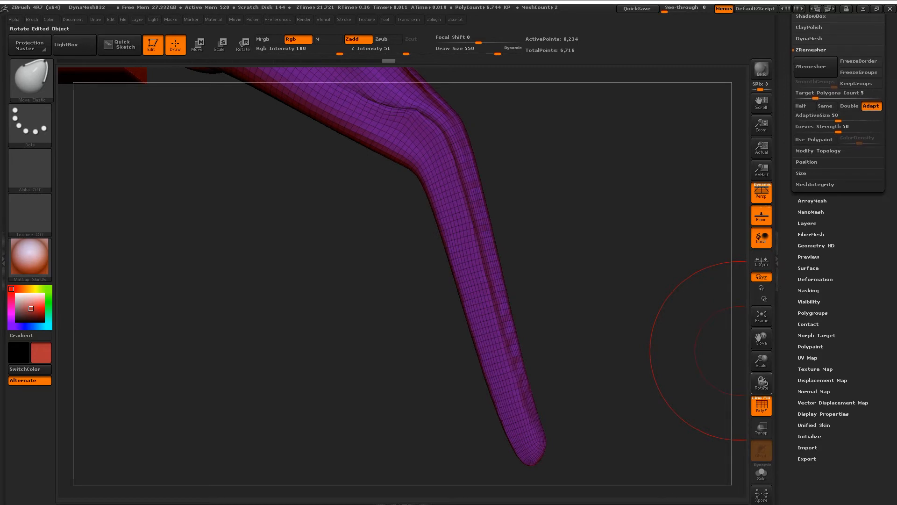
{"action": "left_click_drag", "start_coordinate": [761, 363], "coordinate": [761, 308]}
{"action": "left_click_drag", "start_coordinate": [762, 339], "coordinate": [789, 436]}
{"action": "left_click_drag", "start_coordinate": [654, 304], "coordinate": [537, 303]}
{"action": "left_click_drag", "start_coordinate": [608, 299], "coordinate": [481, 307], "text": "alt"}
{"action": "left_click_drag", "start_coordinate": [497, 248], "coordinate": [465, 236], "text": "alt"}
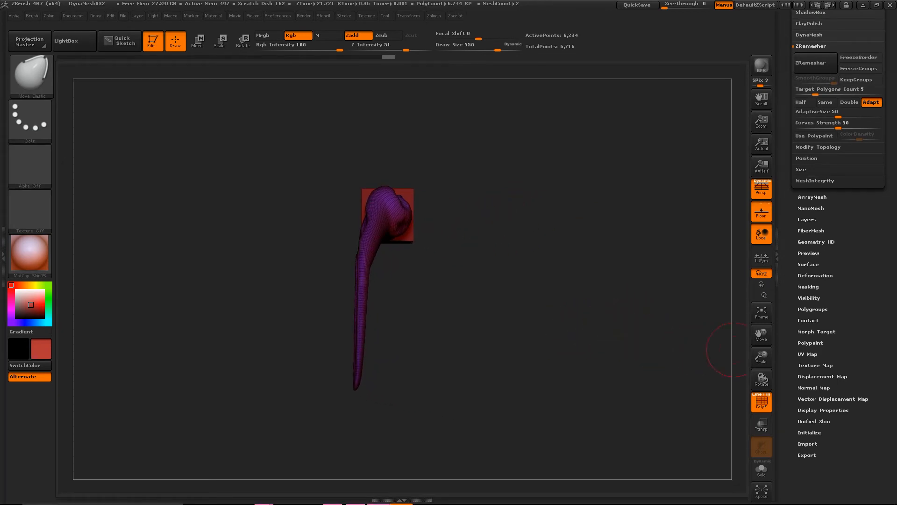
Open the Polygroups options and review the grouping commands, viewing the limb and cube from other angles
{"action": "left_click_drag", "start_coordinate": [785, 347], "coordinate": [785, 329]}
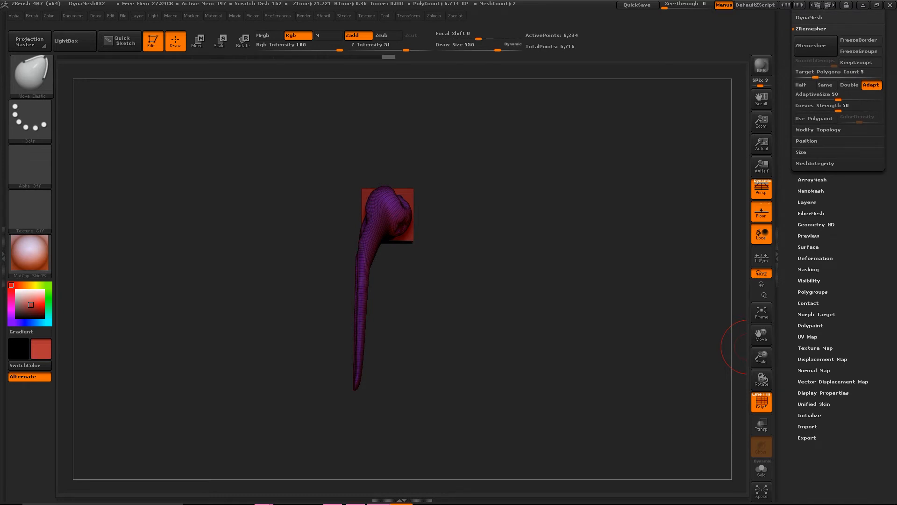
{"action": "left_click", "coordinate": [813, 292]}
{"action": "left_click_drag", "start_coordinate": [786, 248], "coordinate": [785, 295]}
{"action": "left_click_drag", "start_coordinate": [733, 248], "coordinate": [667, 270]}
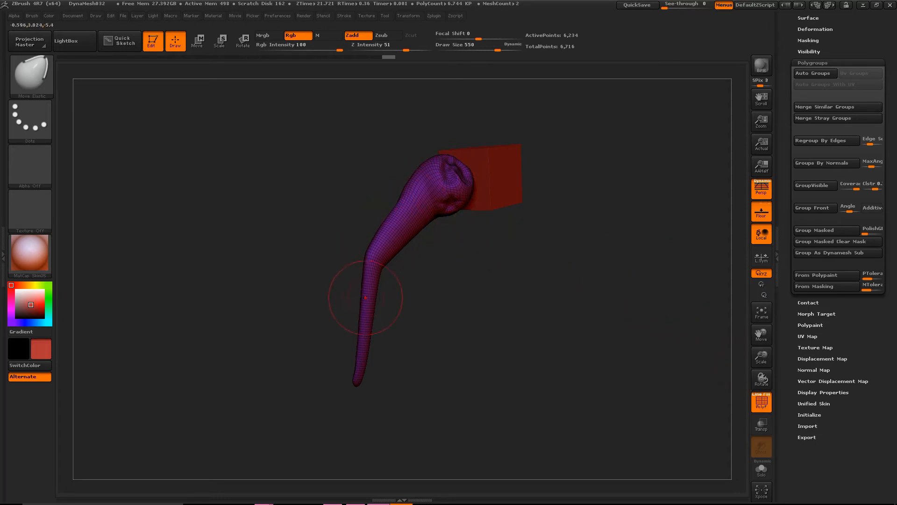
{"action": "left_click_drag", "start_coordinate": [438, 279], "coordinate": [384, 283]}
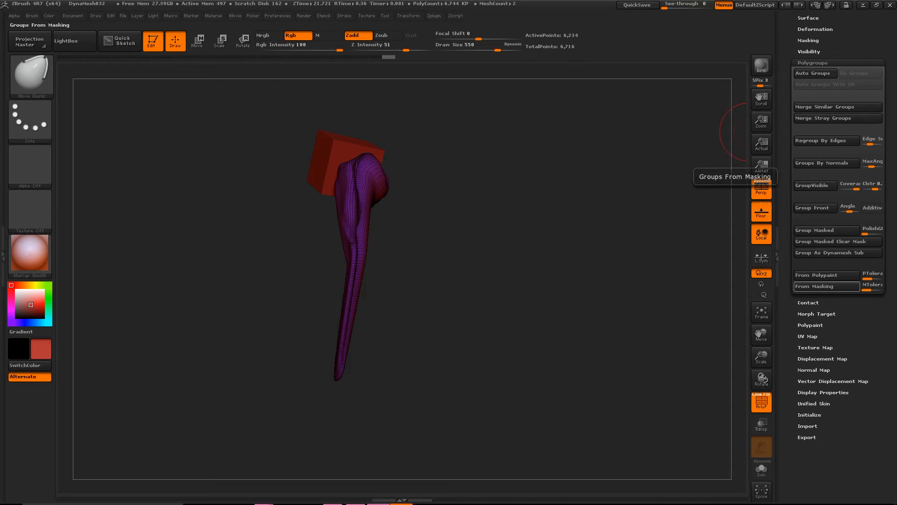
Open the Deformation settings, thicken the limb with a positive Inflate and apply a positive Spherize
{"action": "scroll", "coordinate": [839, 233], "scroll_direction": "up", "scroll_amount": 3}
{"action": "scroll", "coordinate": [839, 234], "scroll_direction": "up", "scroll_amount": 6}
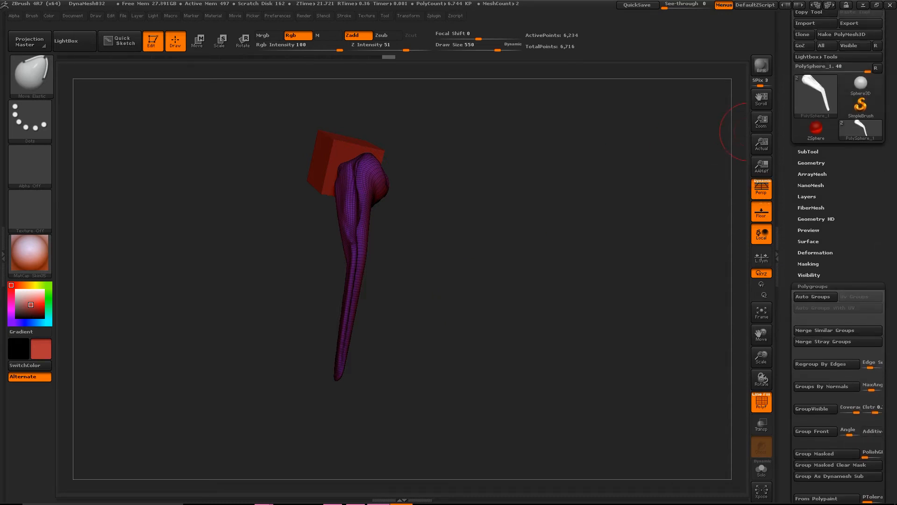
{"action": "scroll", "coordinate": [838, 233], "scroll_direction": "down", "scroll_amount": 1}
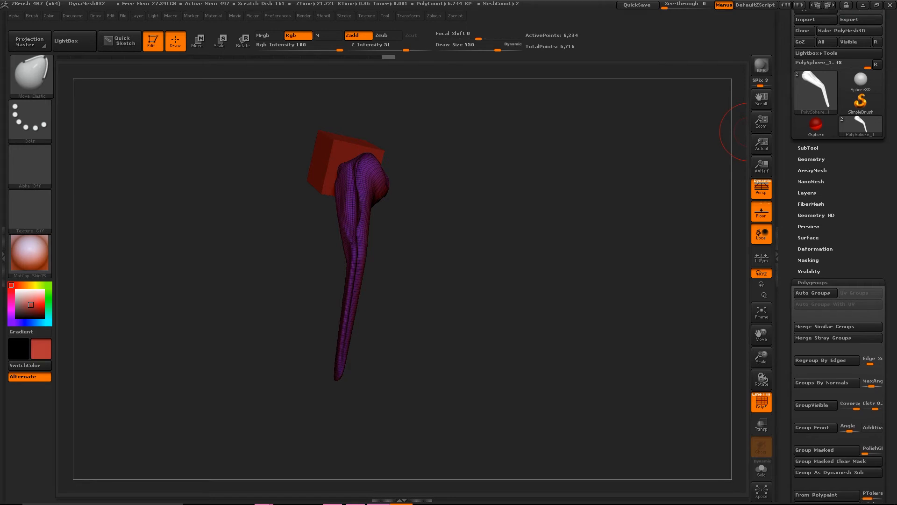
{"action": "left_click", "coordinate": [815, 249]}
{"action": "left_click_drag", "start_coordinate": [667, 242], "coordinate": [505, 215]}
{"action": "left_click_drag", "start_coordinate": [585, 243], "coordinate": [523, 262]}
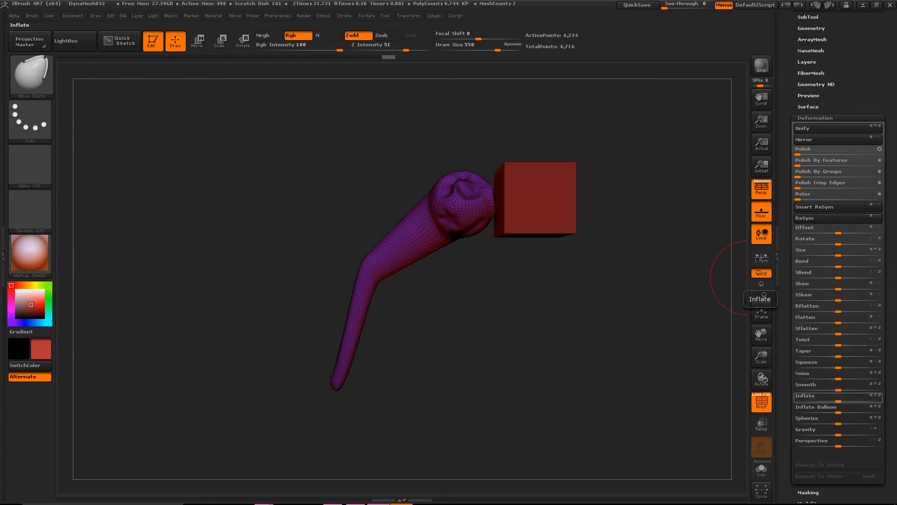
{"action": "left_click_drag", "start_coordinate": [838, 399], "coordinate": [877, 400]}
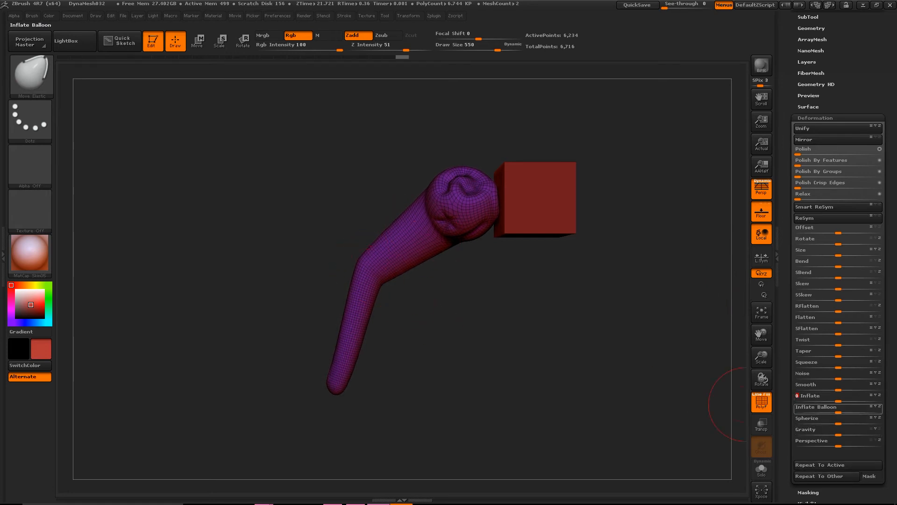
{"action": "left_click_drag", "start_coordinate": [838, 423], "coordinate": [872, 422]}
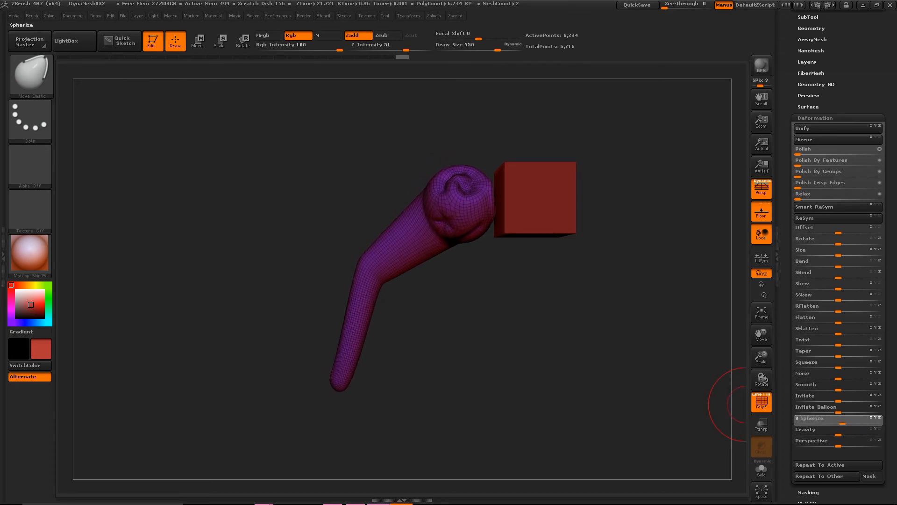
Distort the limb by increasing Size, applying a negative Skew and a positive SFlatten
{"action": "mouse_move", "coordinate": [838, 256]}
{"action": "left_mouse_down"}
{"action": "mouse_move", "coordinate": [857, 255]}
{"action": "mouse_move", "coordinate": [830, 255]}
{"action": "mouse_move", "coordinate": [851, 255]}
{"action": "left_mouse_up"}
{"action": "mouse_move", "coordinate": [838, 288]}
{"action": "left_mouse_down"}
{"action": "mouse_move", "coordinate": [874, 287]}
{"action": "mouse_move", "coordinate": [825, 288]}
{"action": "left_mouse_up"}
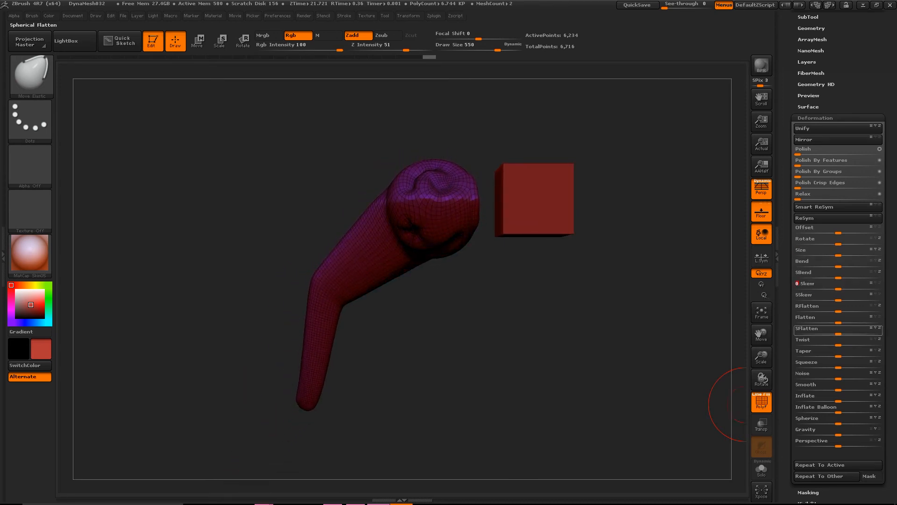
{"action": "left_click_drag", "start_coordinate": [838, 333], "coordinate": [851, 333]}
{"action": "mouse_move", "coordinate": [552, 303]}
{"action": "left_mouse_down"}
{"action": "mouse_move", "coordinate": [617, 294]}
{"action": "mouse_move", "coordinate": [687, 309]}
{"action": "mouse_move", "coordinate": [556, 303]}
{"action": "left_mouse_up"}
{"action": "left_click_drag", "start_coordinate": [789, 160], "coordinate": [788, 188]}
{"action": "left_click_drag", "start_coordinate": [789, 327], "coordinate": [789, 44]}
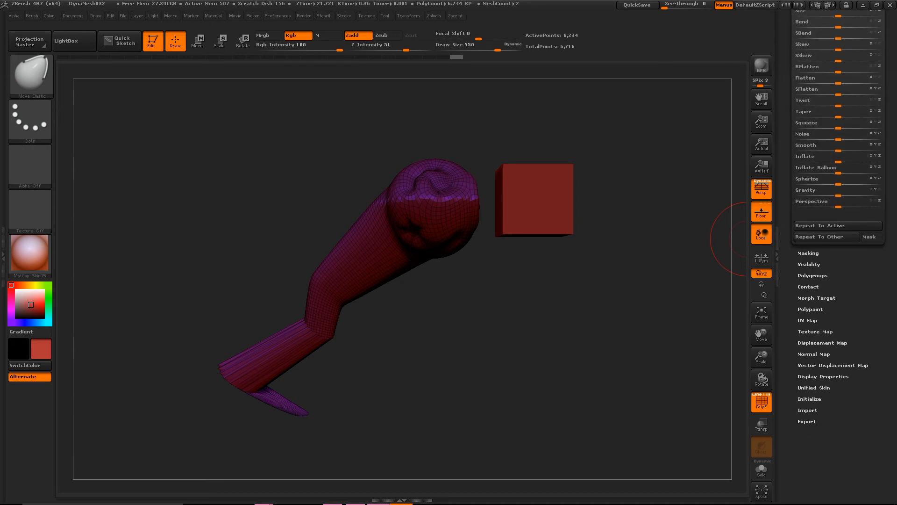
{"action": "left_click_drag", "start_coordinate": [788, 239], "coordinate": [789, 261]}
{"action": "left_click_drag", "start_coordinate": [665, 303], "coordinate": [729, 302]}
{"action": "left_click_drag", "start_coordinate": [761, 356], "coordinate": [569, 193]}
{"action": "left_click_drag", "start_coordinate": [569, 193], "coordinate": [592, 243], "text": "alt"}
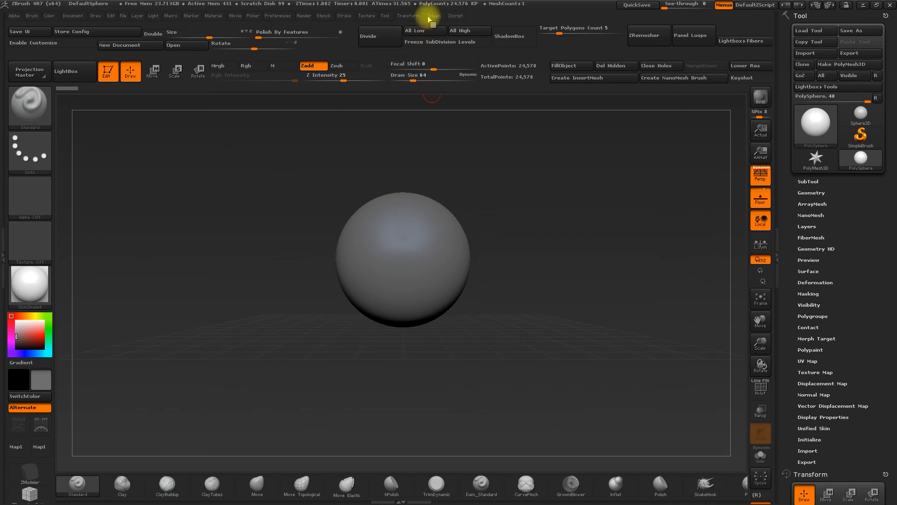
Open the Load UI file dialog from the Config preferences and close it without loading a configuration
{"action": "left_click", "coordinate": [278, 16]}
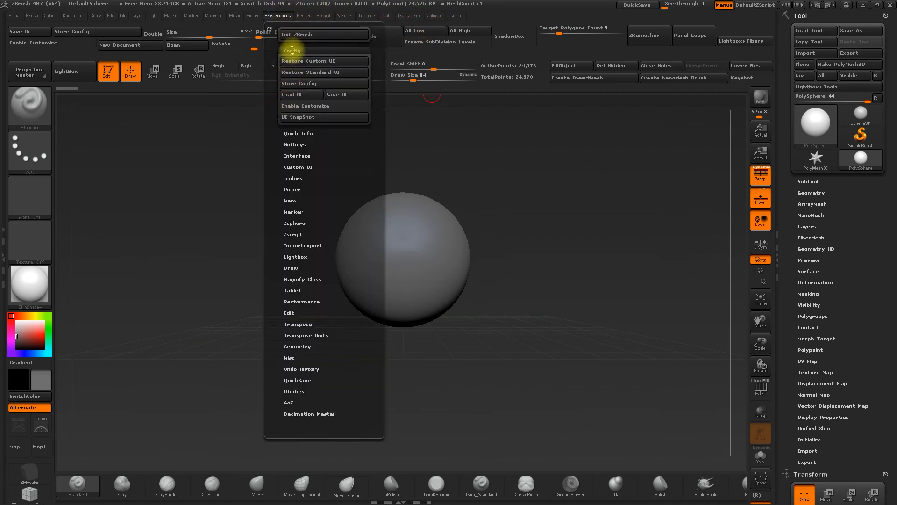
{"action": "left_click", "coordinate": [299, 95]}
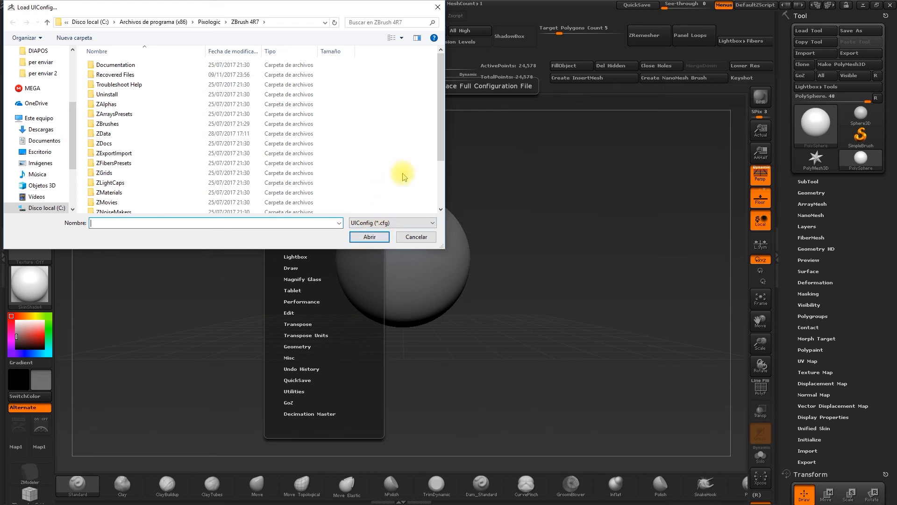
{"action": "left_click", "coordinate": [438, 7]}
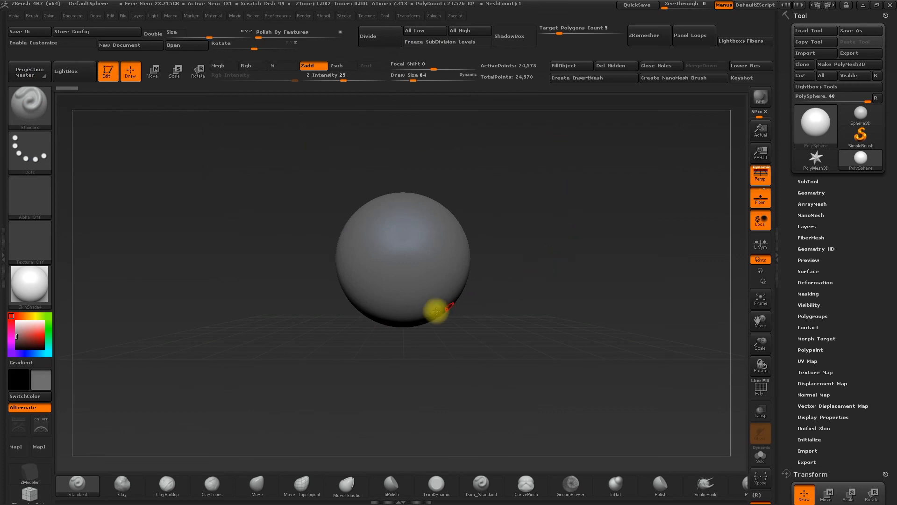